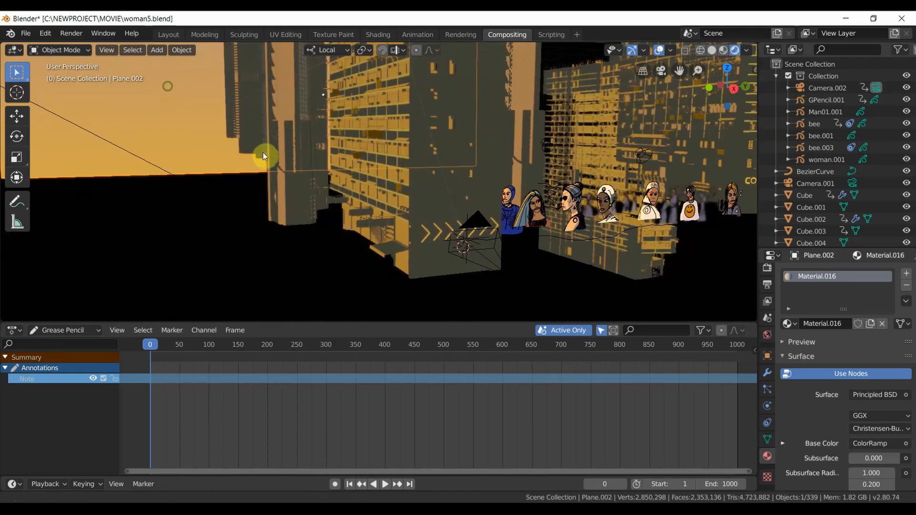
Step: Examine the city scene and its row of drawn characters from several angles and distances
middle_click_drag(264, 156, 369, 190)
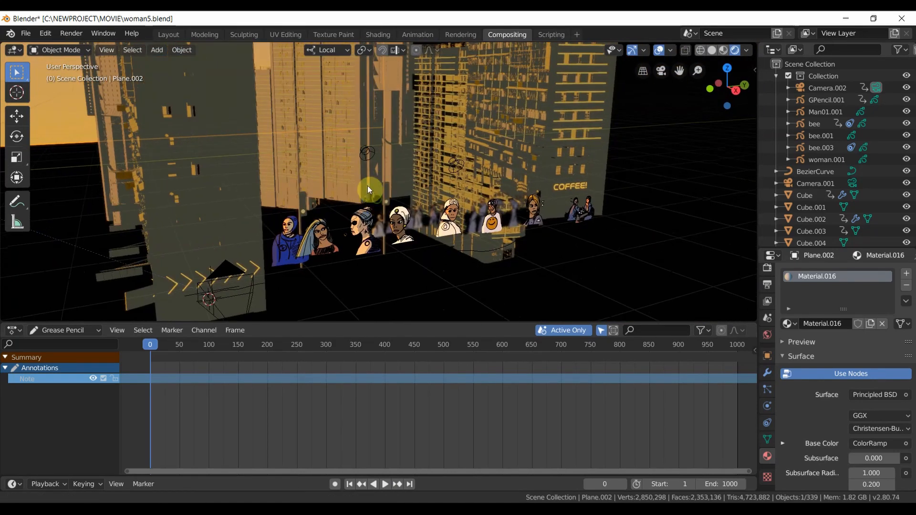
scroll(365, 175, "up", 5)
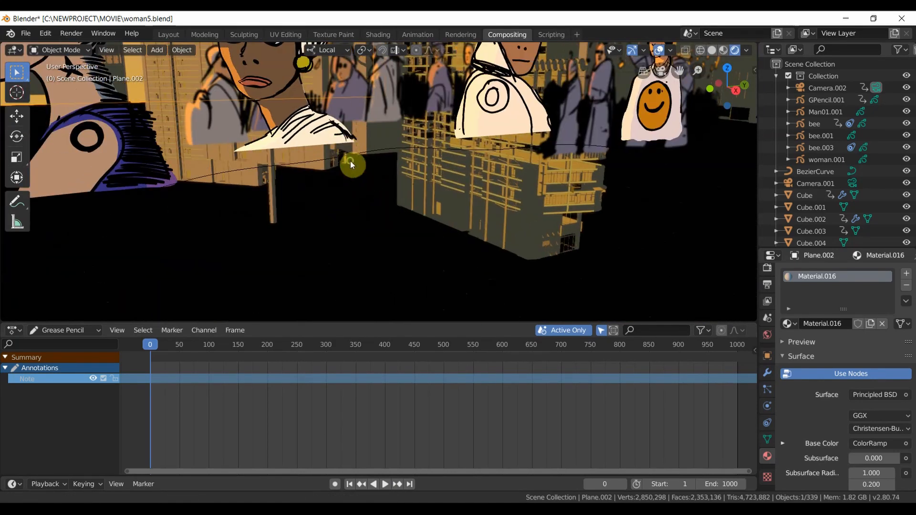
scroll(349, 161, "down", 7)
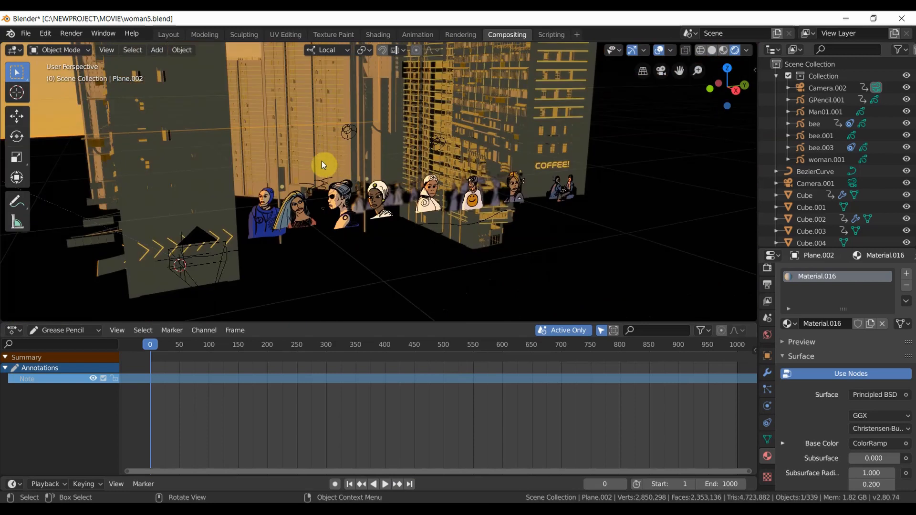
scroll(306, 163, "up", 3)
scroll(214, 225, "up", 2)
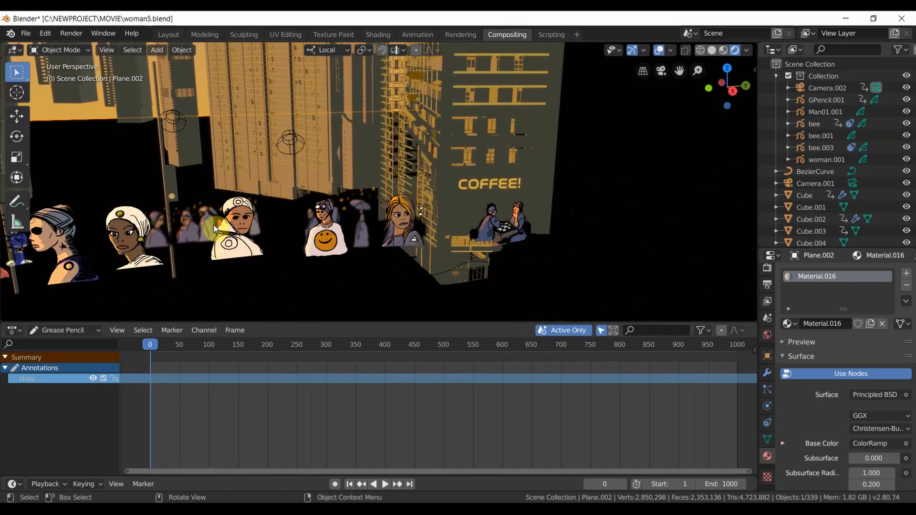
Step: Play the animation through the camera view, then set the current frame to 372
key("KP_0")
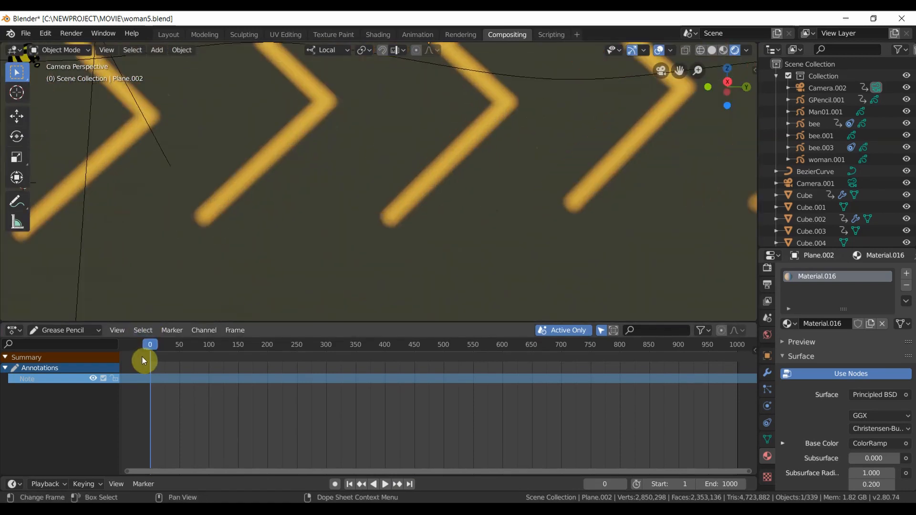
key("space")
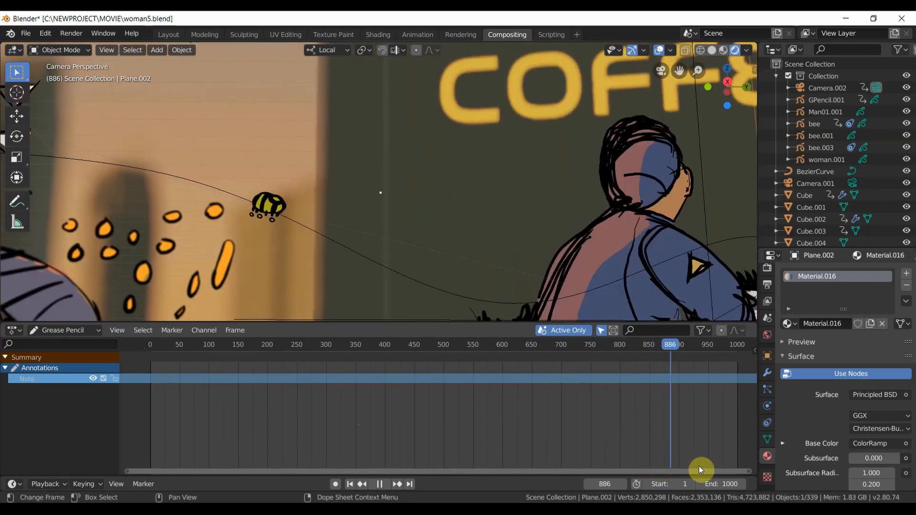
left_click_drag(705, 453, 368, 287)
Step: Leave the camera view and examine the smoking woman and her neighbouring characters up close
middle_click_drag(340, 119, 378, 177)
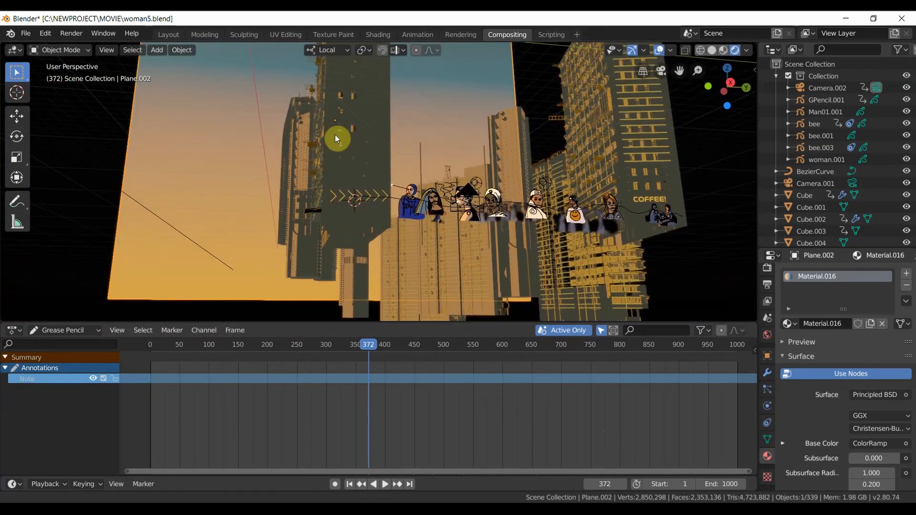
scroll(335, 135, "up", 6)
middle_click_drag(338, 153, 336, 186, "shift")
scroll(336, 186, "up", 1)
scroll(333, 176, "up", 3)
scroll(334, 176, "down", 2)
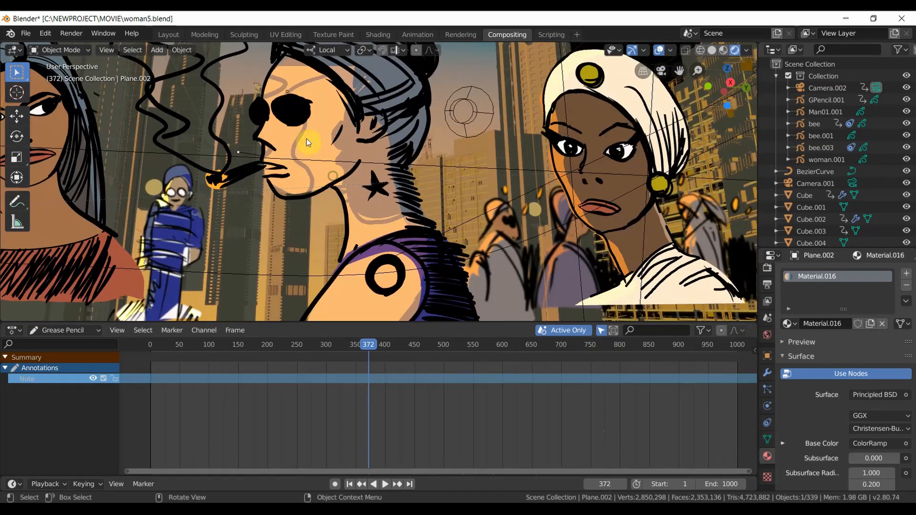
middle_click_drag(281, 99, 298, 106, "shift")
Step: Switch to the right orthographic view and examine the row of characters around the smoking woman
key("KP_3")
scroll(355, 258, "up", 4)
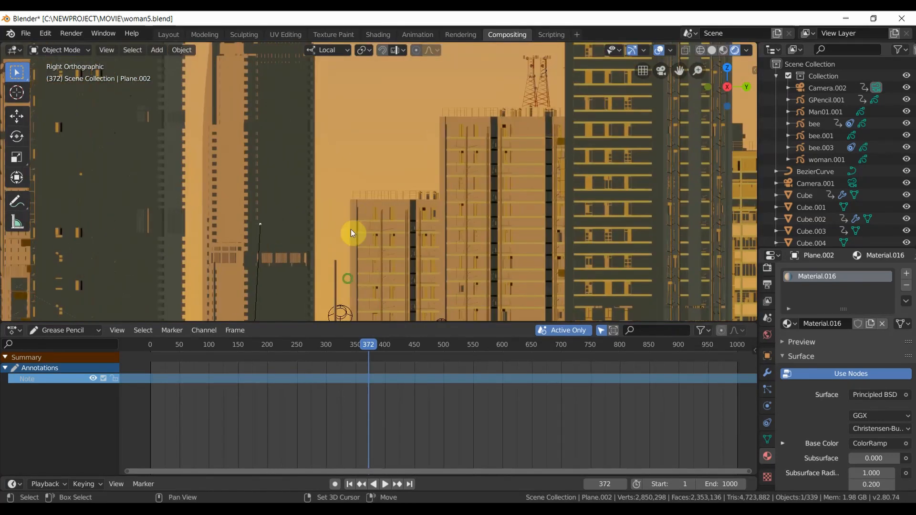
middle_click_drag(350, 229, 433, 179, "shift")
scroll(353, 85, "up", 4)
scroll(433, 179, "up", 4)
middle_click_drag(215, 160, 375, 139, "shift")
middle_click_drag(139, 150, 373, 149, "shift")
scroll(373, 149, "up", 2)
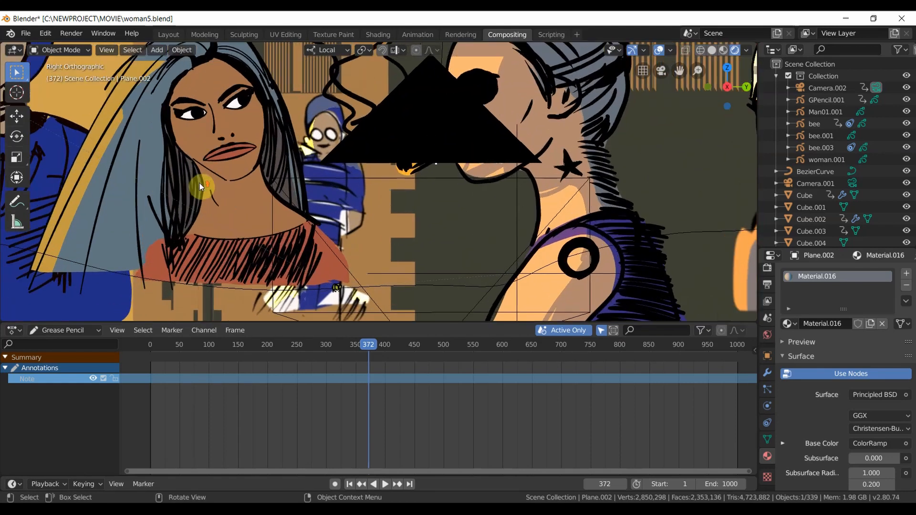
middle_click_drag(198, 154, 406, 193, "shift")
middle_click_drag(408, 154, 129, 182, "shift")
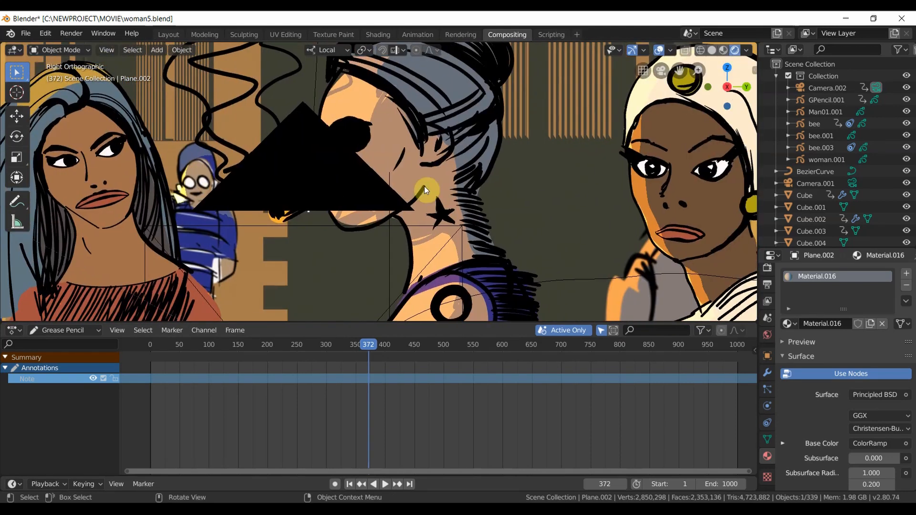
middle_click_drag(253, 205, 516, 209, "shift")
Step: Select the grease pencil drawing of the long-haired woman in the red top
scroll(294, 172, "up", 2)
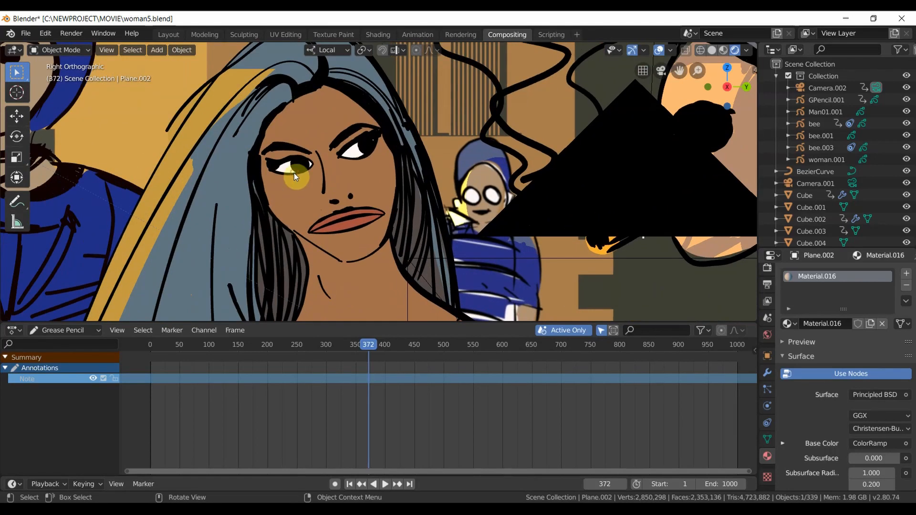
left_click(294, 173)
scroll(354, 199, "down", 2)
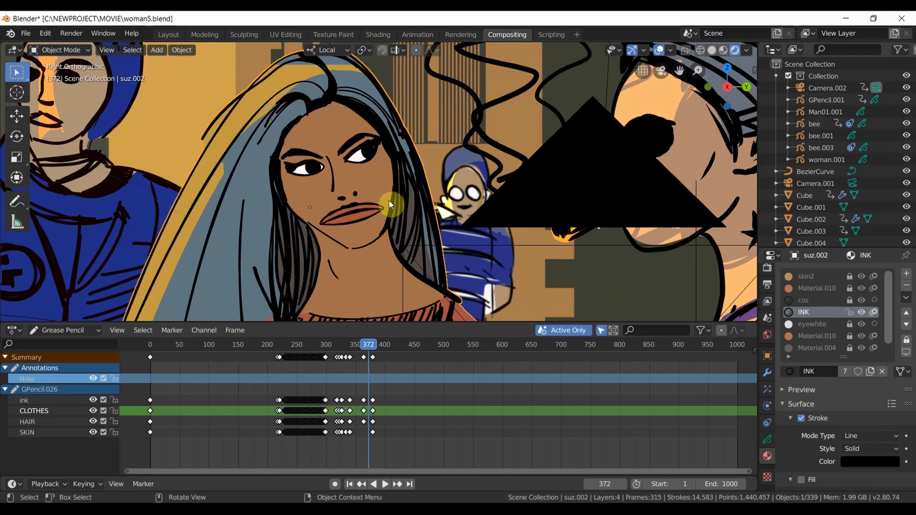
scroll(388, 200, "down", 4)
middle_click_drag(393, 211, 292, 224, "shift")
middle_click_drag(443, 162, 328, 148, "shift")
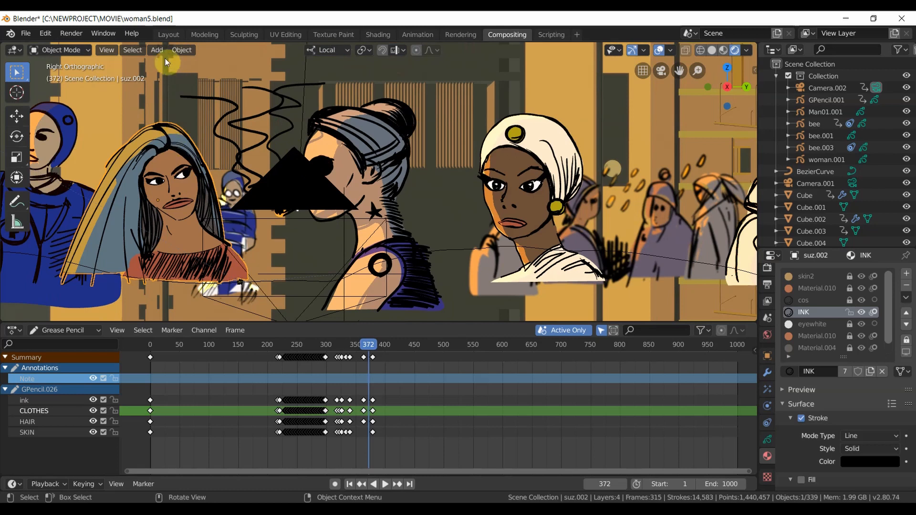
left_click(155, 50)
left_click(165, 51)
Step: Select the woman in the white headwrap, switch to Draw mode and draw a short curved test stroke beside her head
mouse_move(165, 182)
left_click(522, 234)
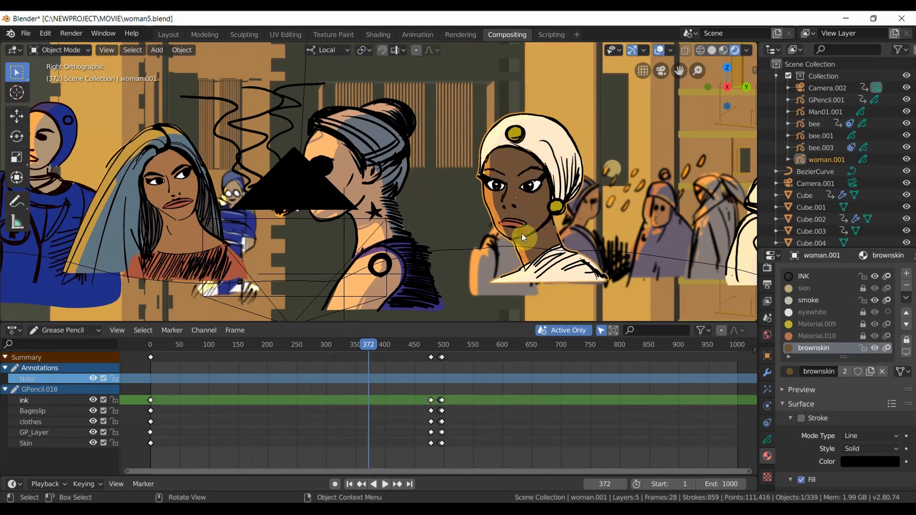
scroll(547, 228, "up", 3)
left_click(61, 50)
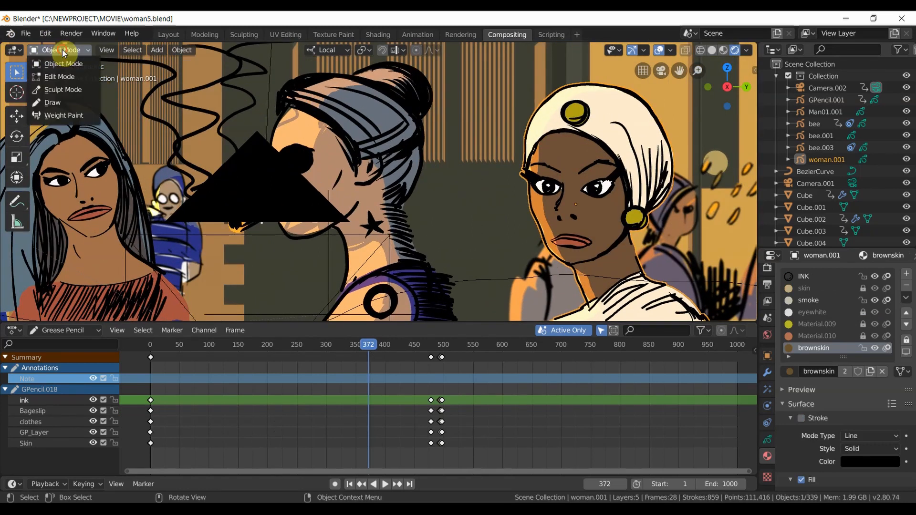
left_click(56, 102)
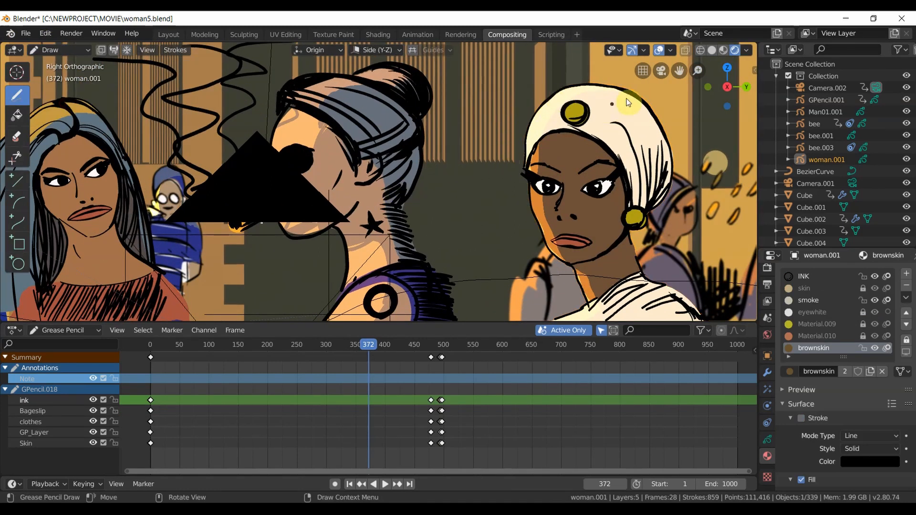
left_click_drag(448, 165, 513, 198)
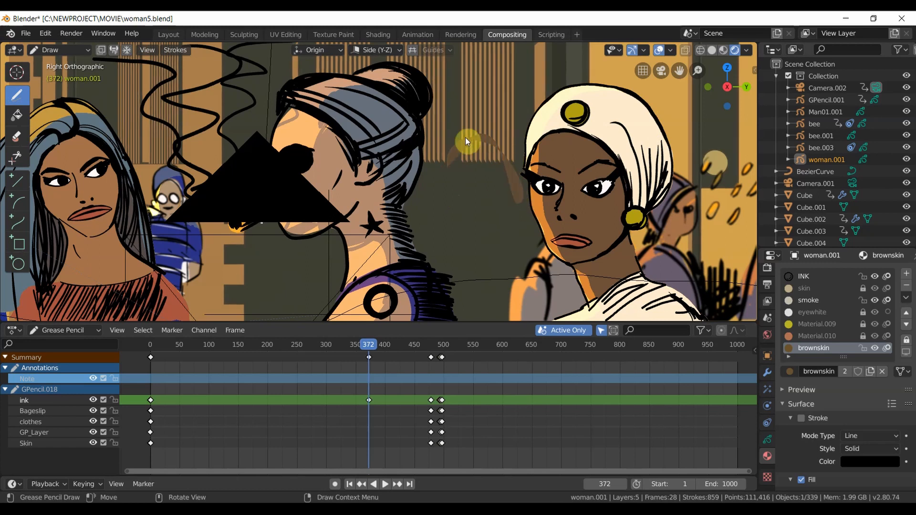
Step: Undo the test stroke beside the woman in the white headwrap and return to Object Mode
left_click(45, 33)
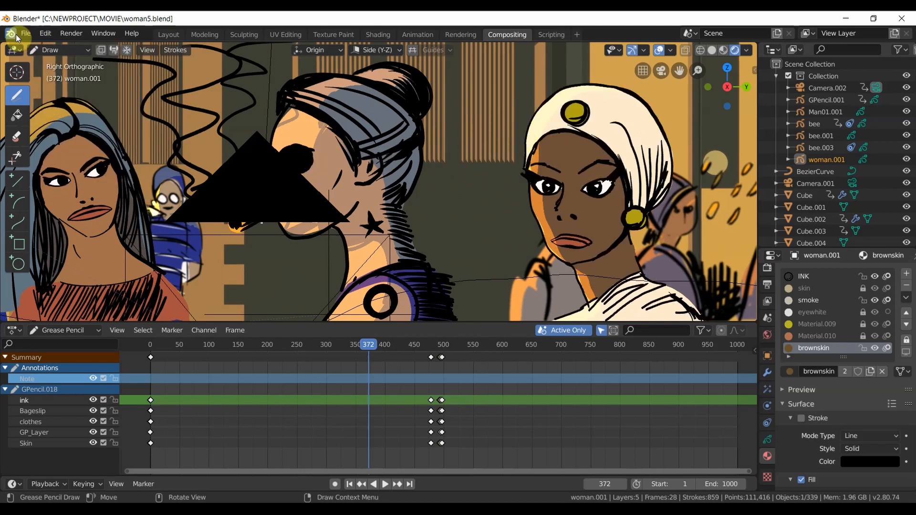
left_click(53, 50)
left_click(55, 60)
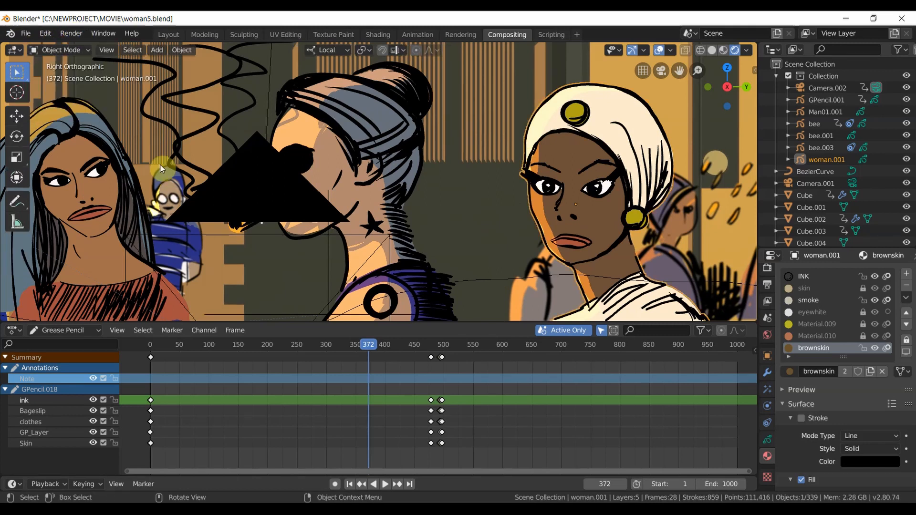
left_click(158, 49)
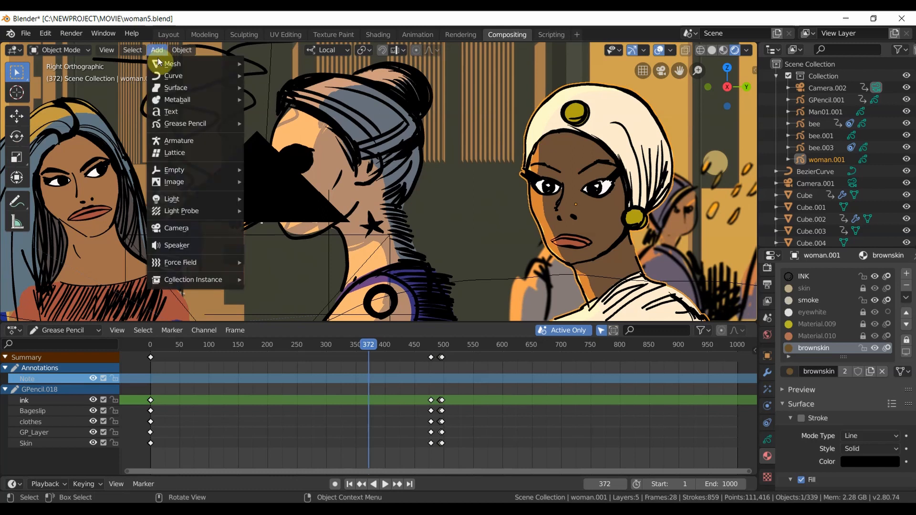
mouse_move(173, 125)
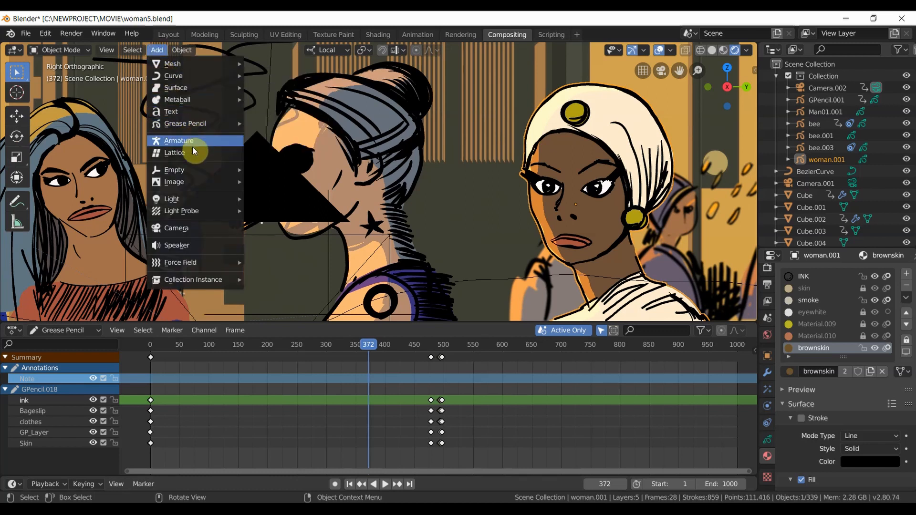
scroll(430, 215, "down", 1)
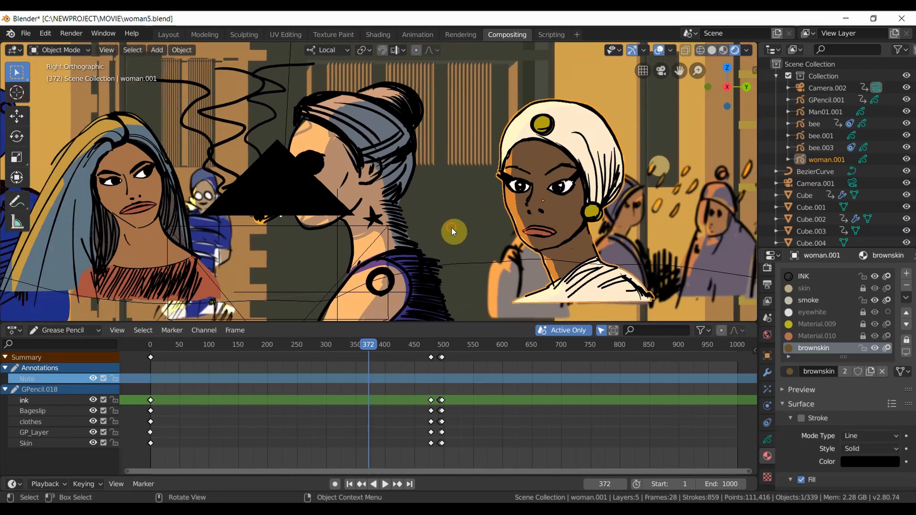
Step: Select the smoking woman's grease pencil drawing
left_click(341, 155)
left_click(344, 225)
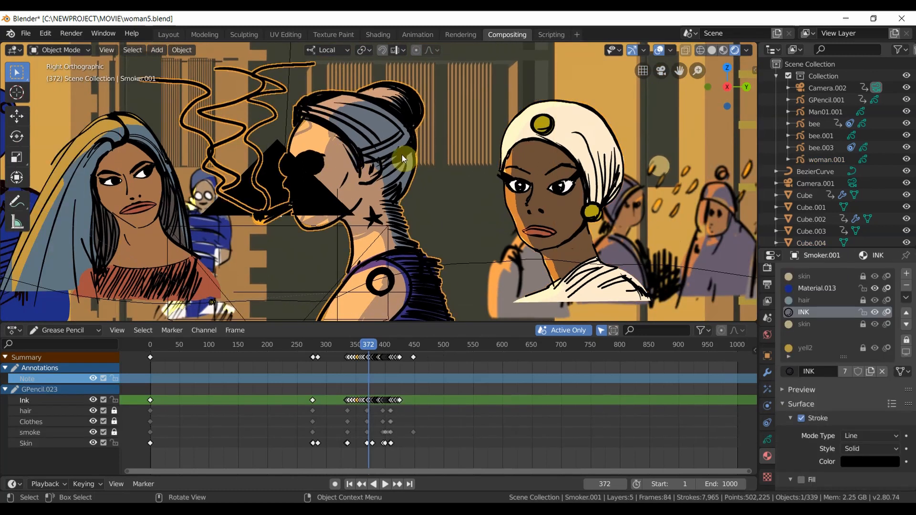
scroll(402, 155, "up", 1)
left_click(21, 36)
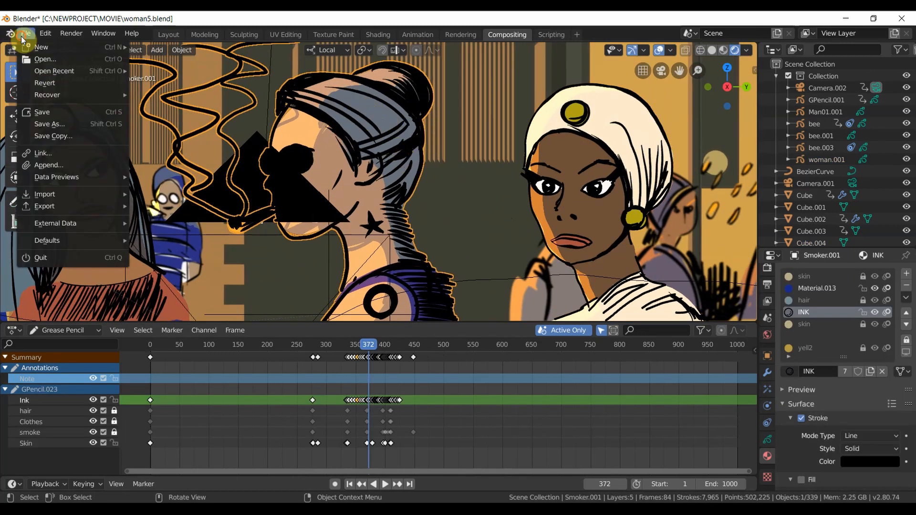
mouse_move(62, 197)
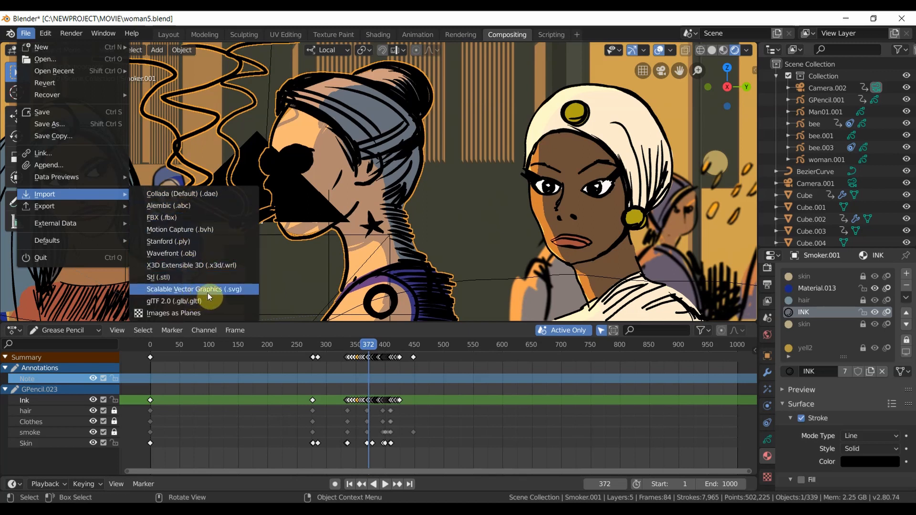
scroll(496, 131, "down", 4)
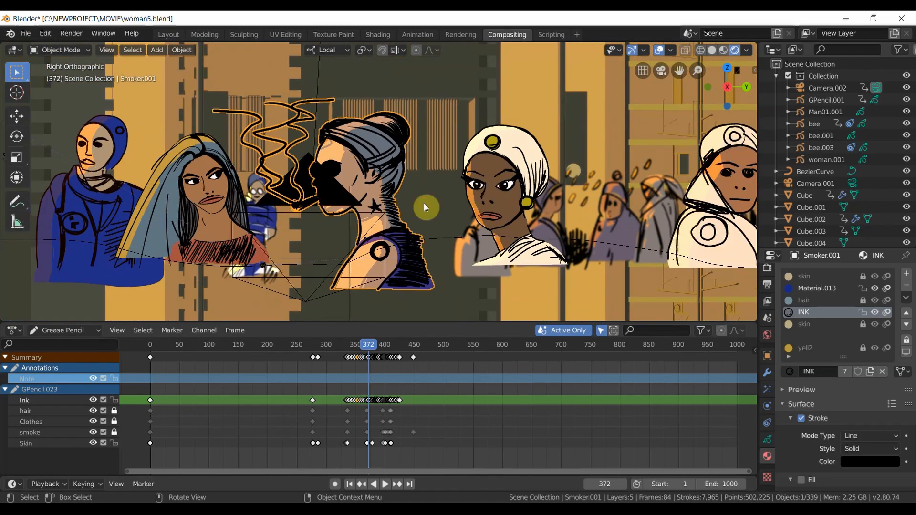
Step: Alternate the selection between the building facade behind the characters and the smoking woman's drawing
left_click(424, 204)
scroll(423, 203, "up", 4)
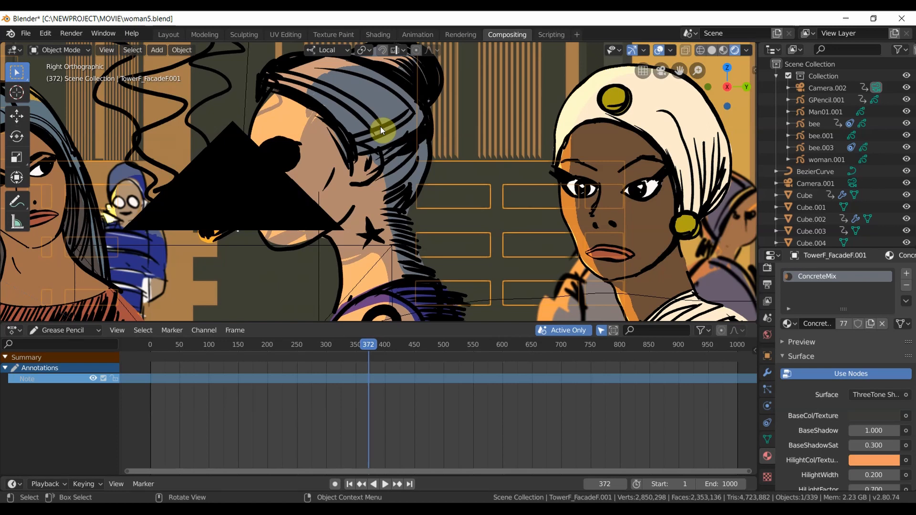
left_click(346, 123)
scroll(346, 123, "down", 2)
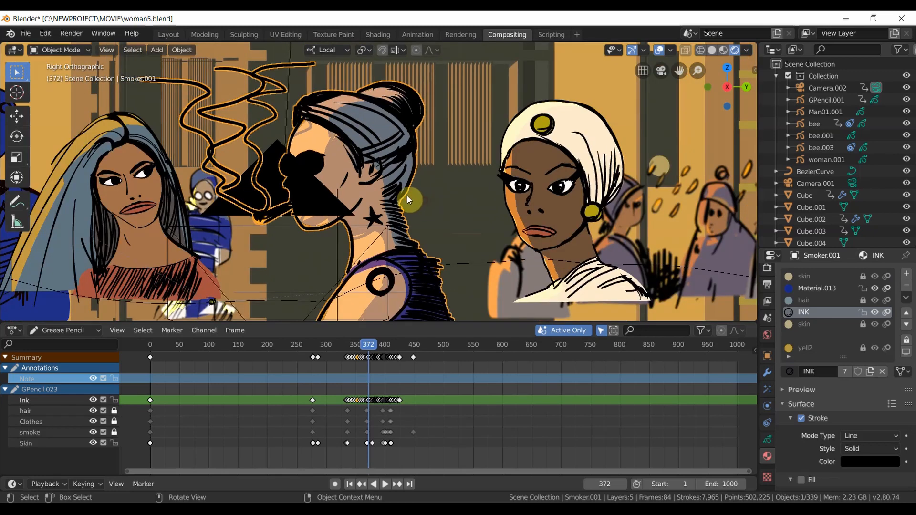
left_click(228, 185)
scroll(227, 185, "up", 2)
left_click(291, 79)
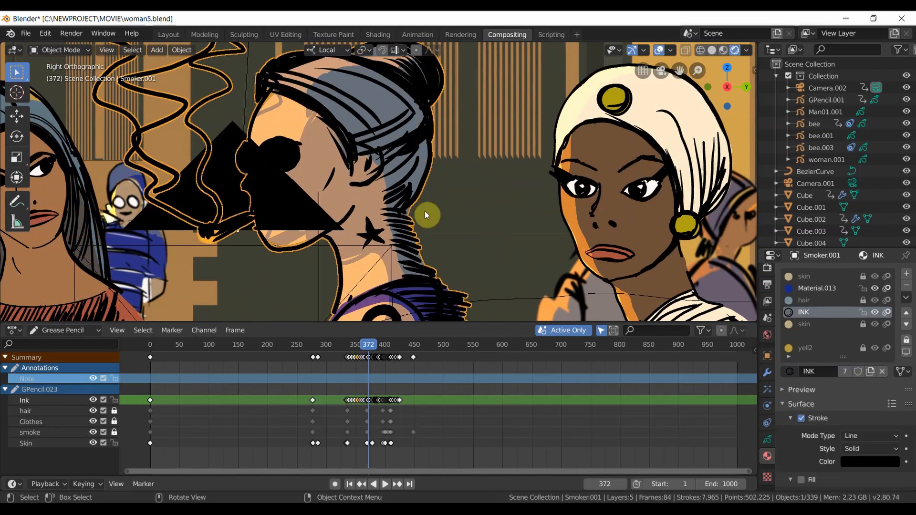
left_click(467, 174)
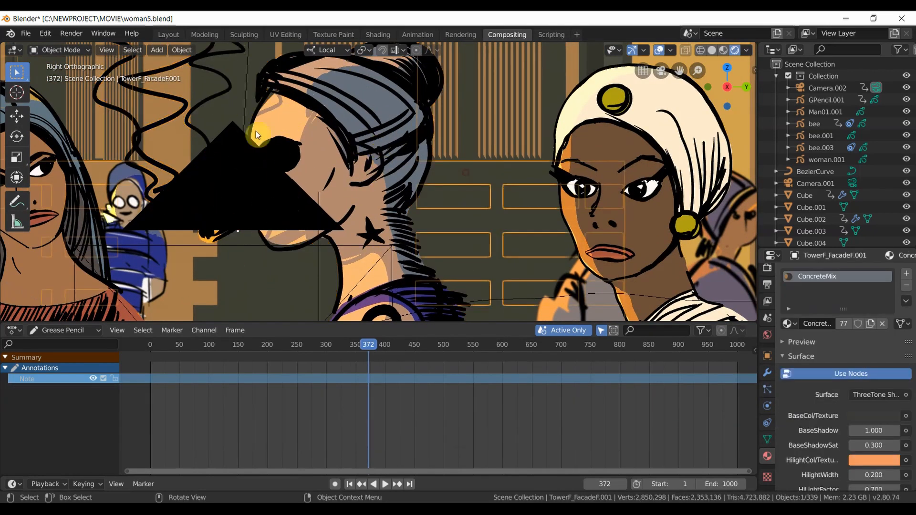
Step: Select the woman in the white headwrap, then switch the selection to the smoking woman's drawing
left_click(577, 125)
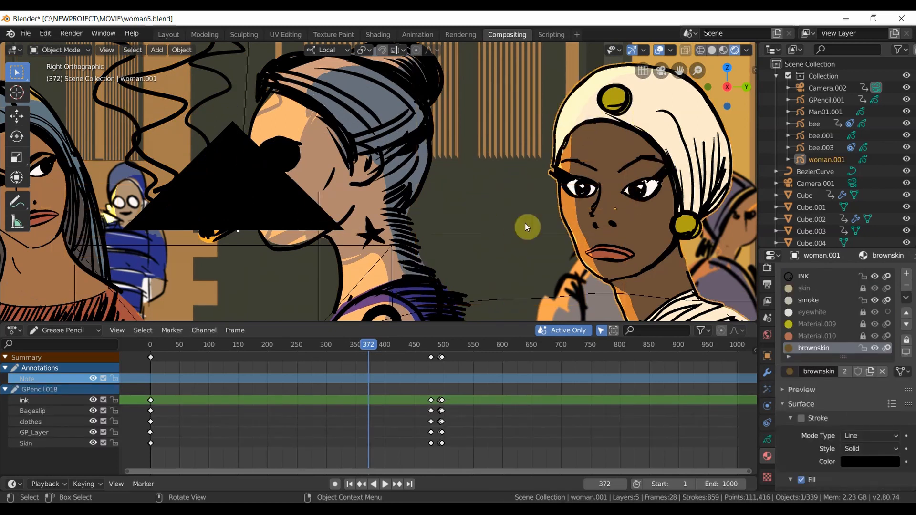
scroll(454, 94, "up", 1)
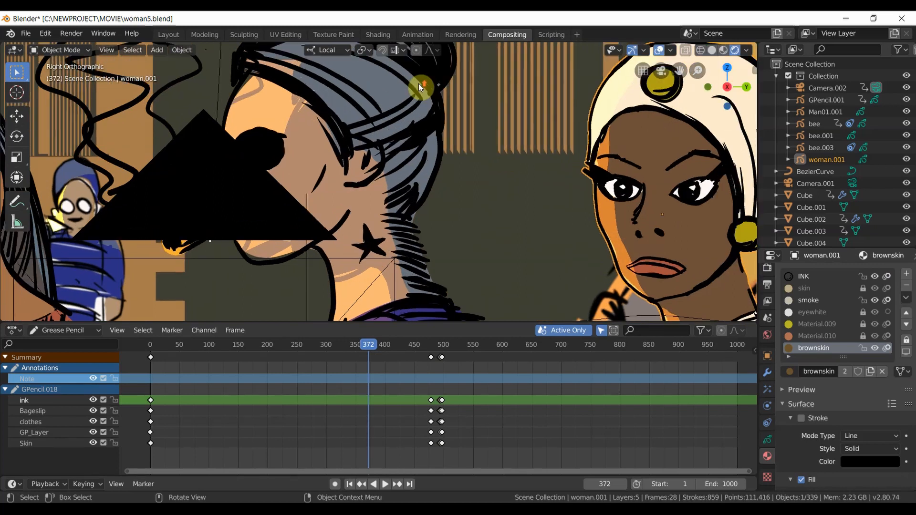
left_click(412, 69)
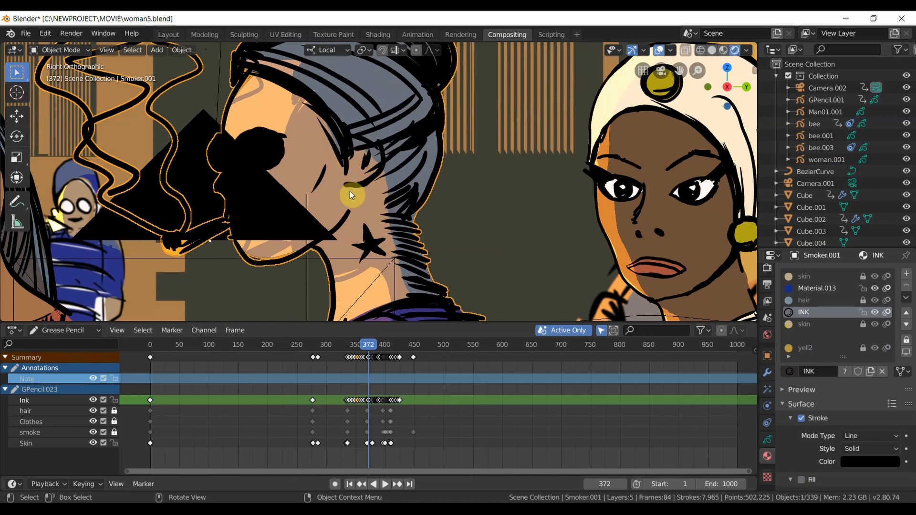
scroll(673, 208, "down", 1)
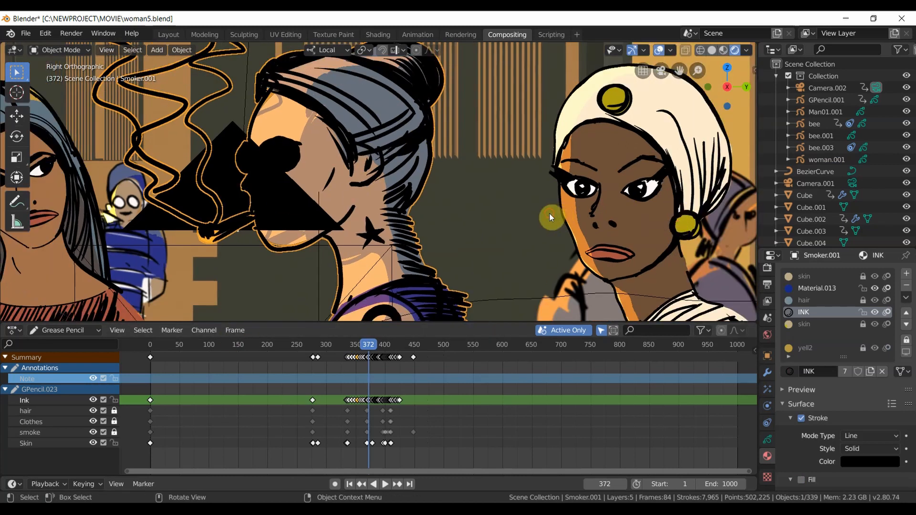
Step: Select the building facade behind the women, then the building block Cube.004 beside the smoking woman
left_click(549, 213)
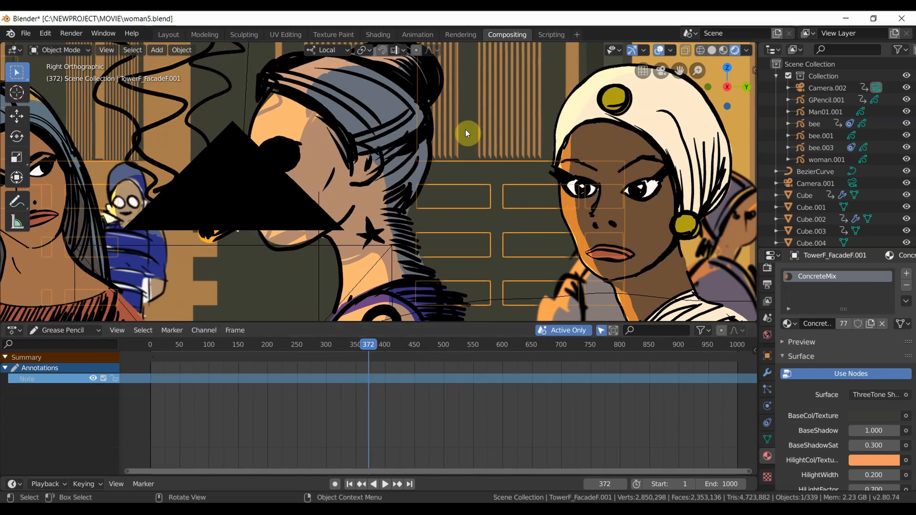
scroll(363, 217, "down", 3)
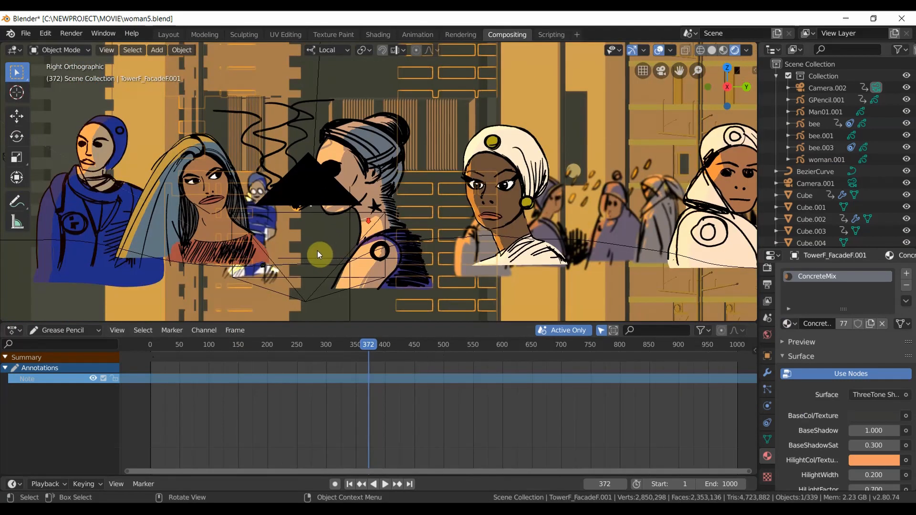
left_click(317, 250)
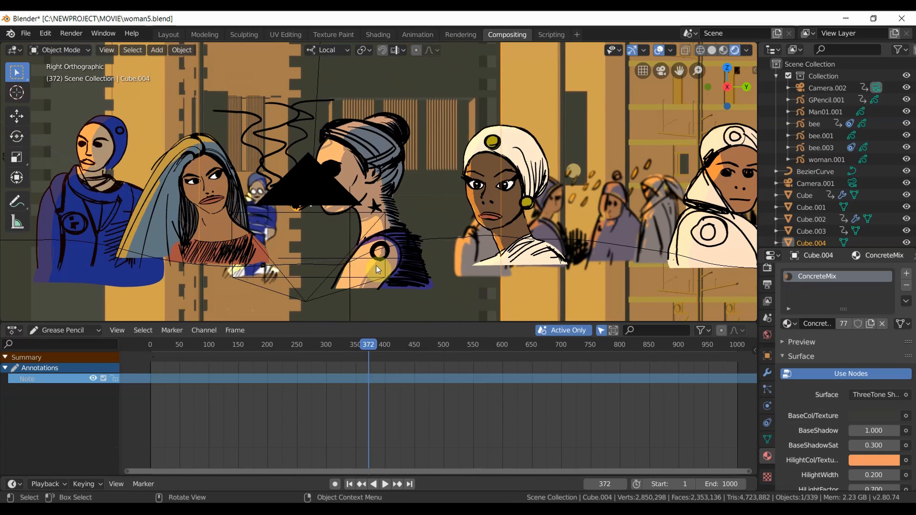
Step: Examine the row of drawn characters up close in side view, from the smoking woman to the white-hooded figure
scroll(475, 239, "up", 3)
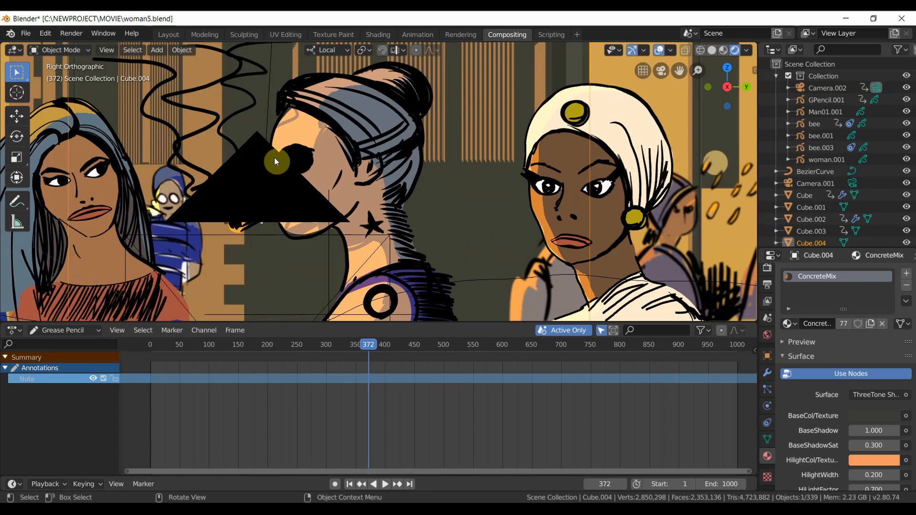
scroll(274, 158, "up", 3)
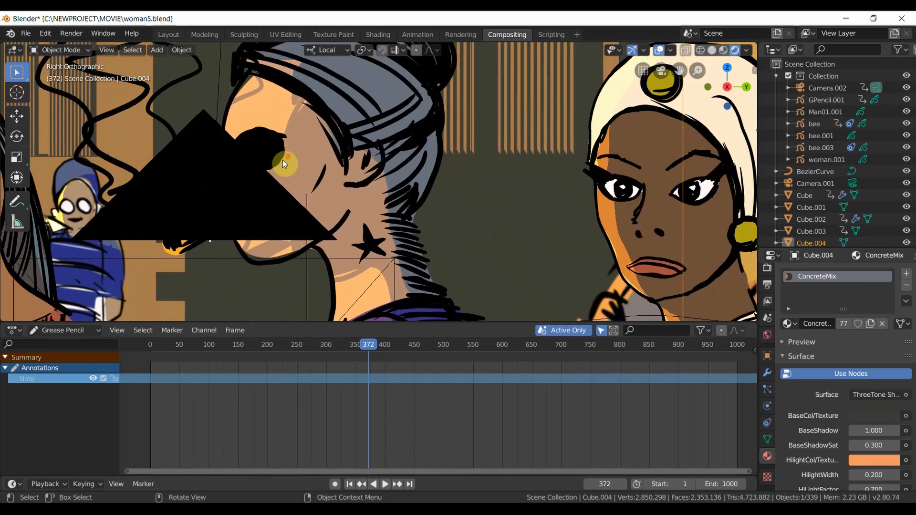
scroll(283, 159, "down", 3)
scroll(152, 193, "down", 3)
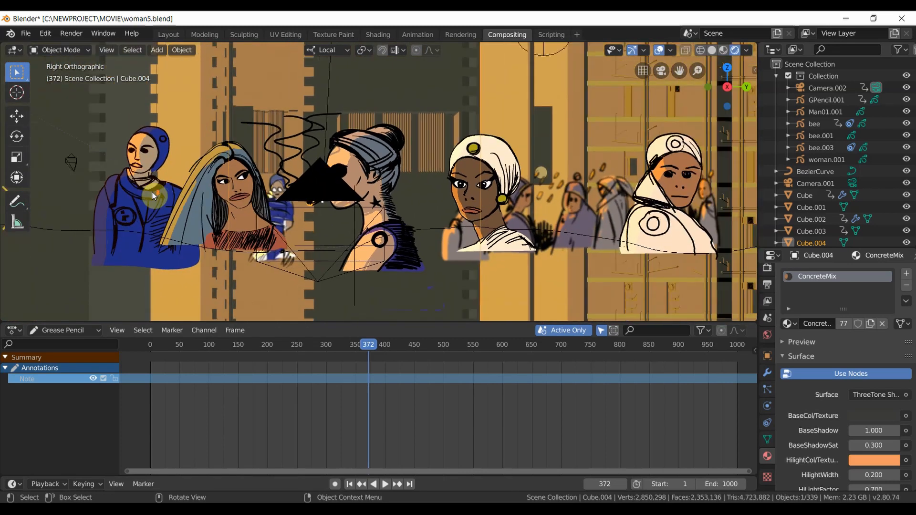
scroll(152, 196, "up", 3)
scroll(152, 196, "up", 3)
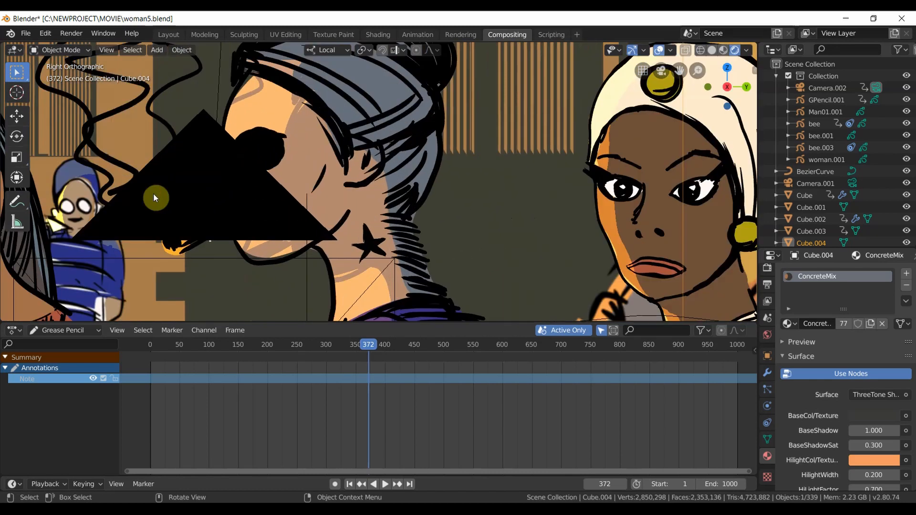
scroll(232, 184, "down", 2)
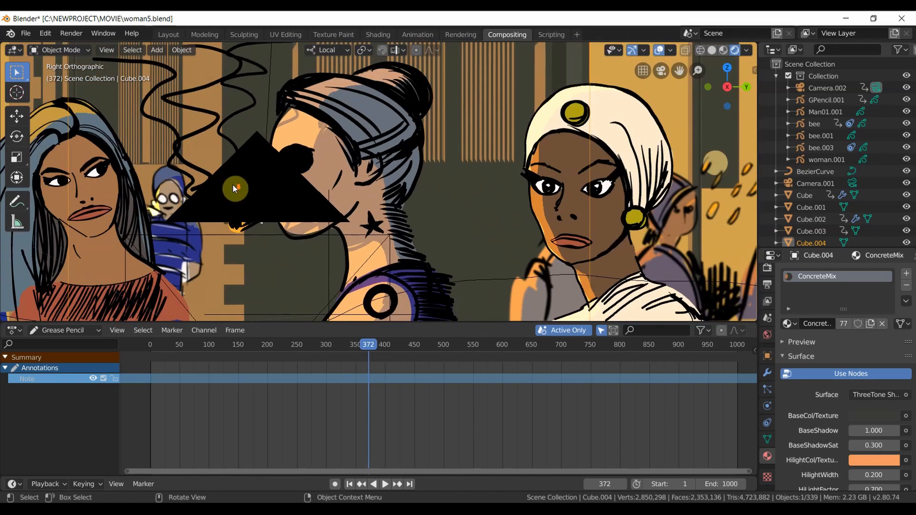
middle_click_drag(291, 222, 196, 208, "shift")
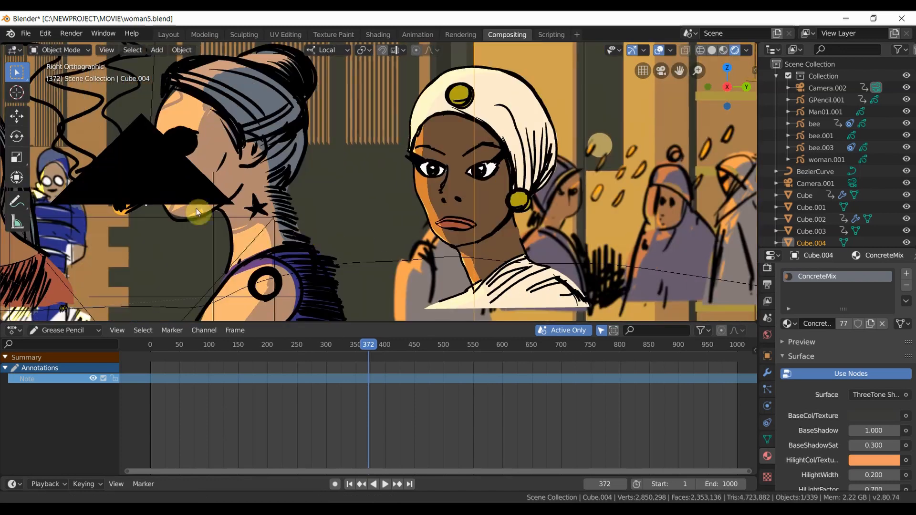
middle_click_drag(495, 253, 343, 254, "shift")
middle_click_drag(456, 168, 291, 196, "shift")
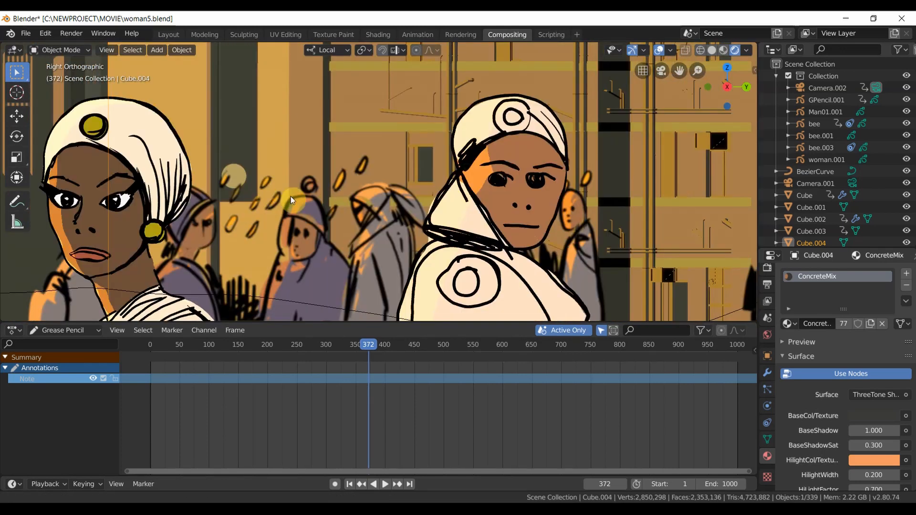
Step: Examine from several angles and distances how the flat characters stand among the 3D city buildings
scroll(497, 250, "up", 3)
middle_click_drag(460, 231, 371, 224)
scroll(388, 261, "down", 8)
scroll(477, 234, "up", 6)
middle_click_drag(489, 239, 475, 219)
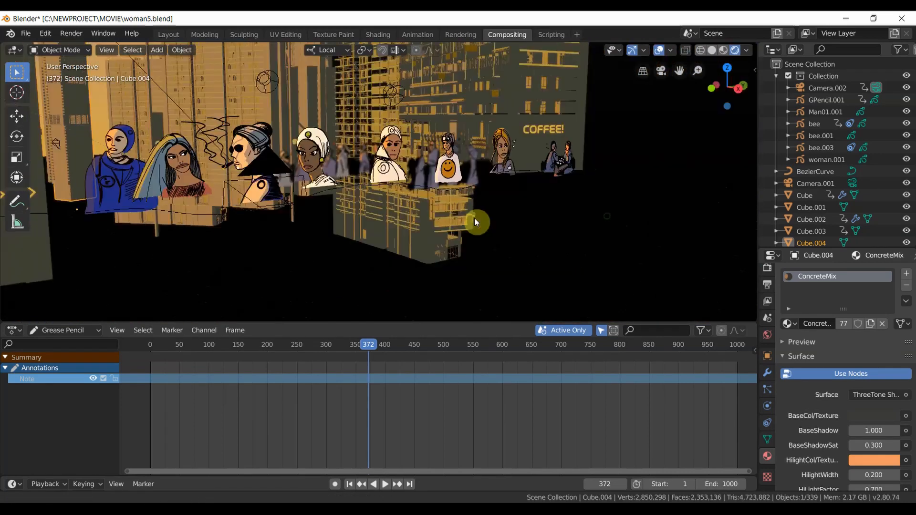
scroll(264, 192, "up", 4)
scroll(256, 223, "up", 3)
scroll(257, 222, "down", 6)
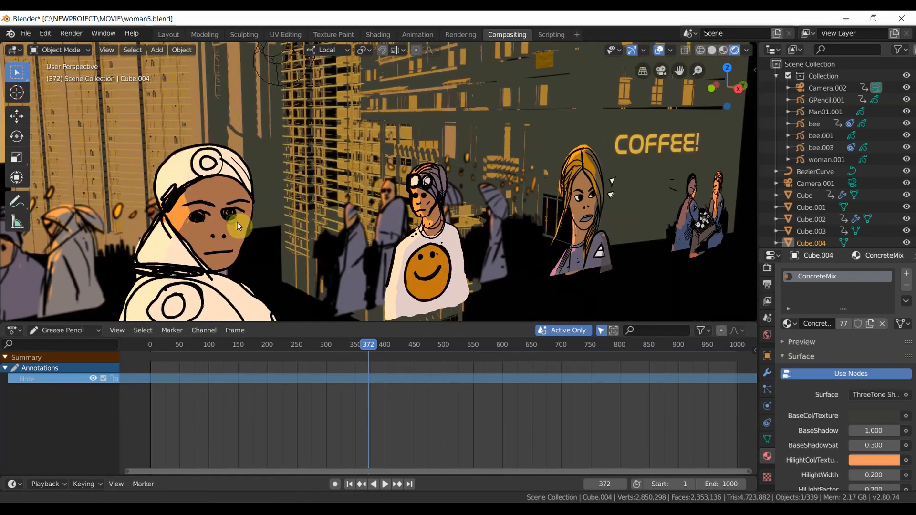
middle_click_drag(289, 240, 331, 284)
scroll(277, 243, "up", 5)
scroll(274, 243, "down", 5)
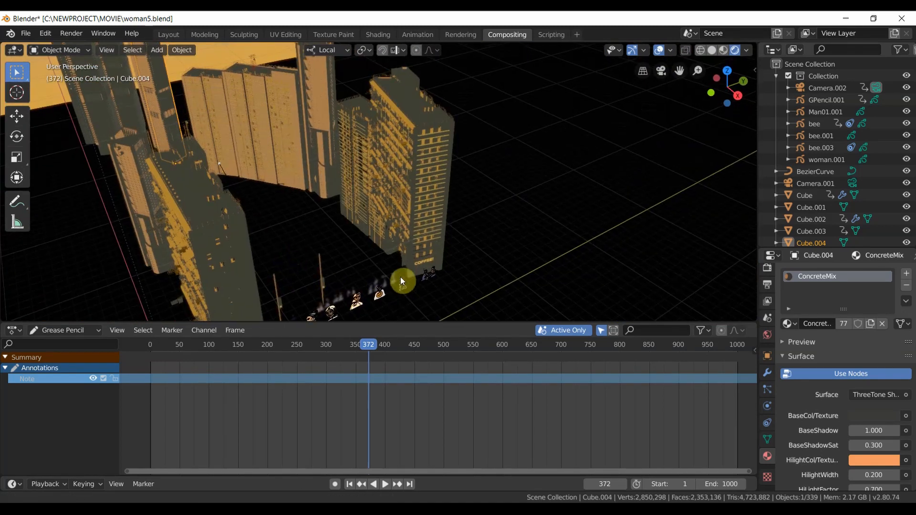
Step: Preview the animation through the scene camera up to about frame 606, then return to frame 0
key("KP_0")
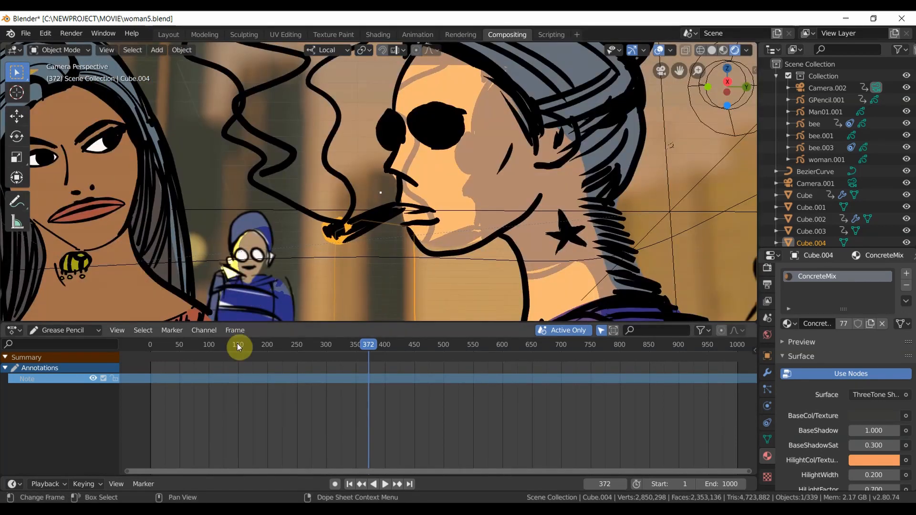
key("space")
left_click_drag(249, 349, 172, 350)
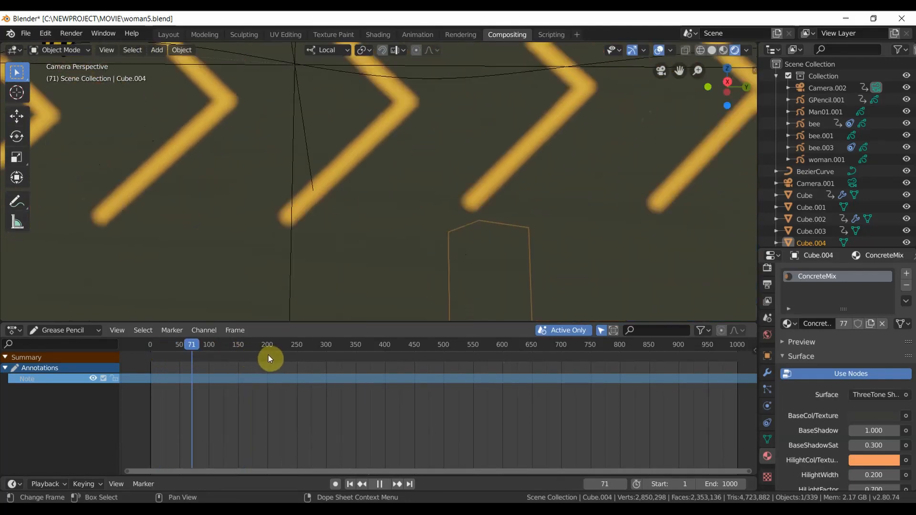
left_click_drag(268, 356, 449, 404)
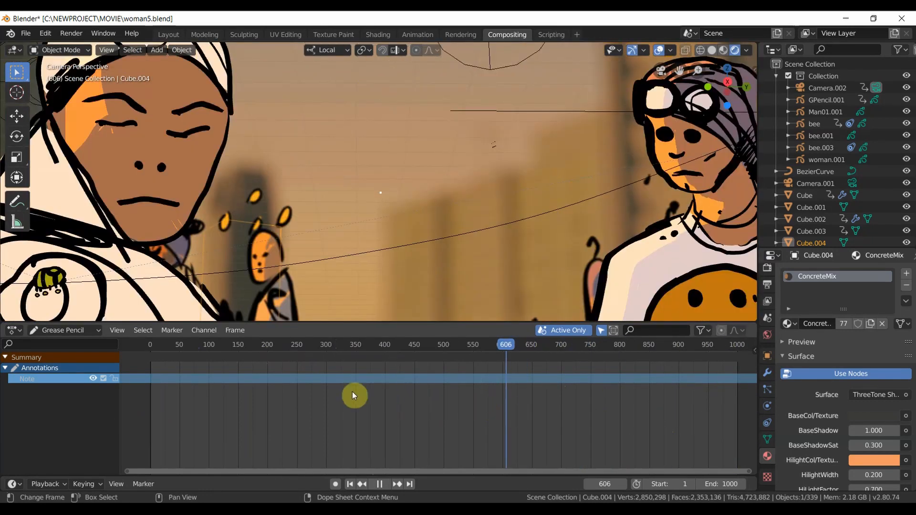
left_click_drag(352, 395, 513, 187)
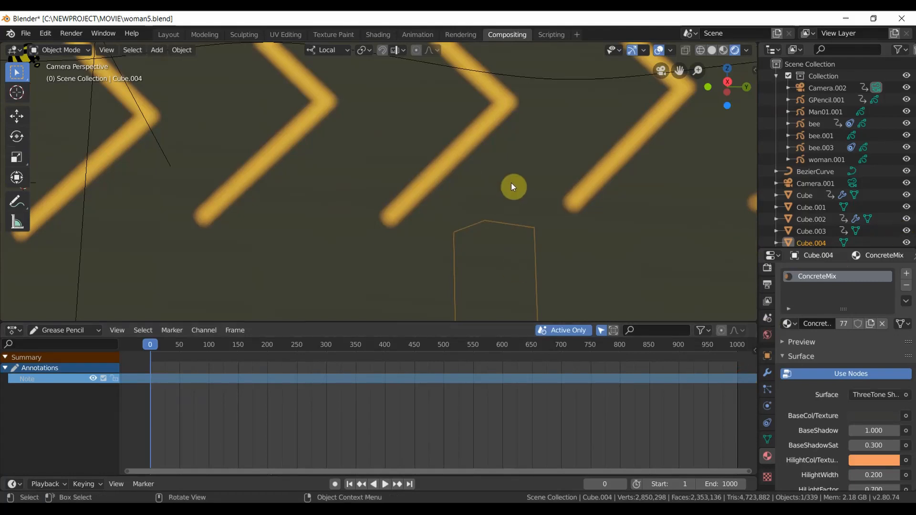
Step: Compare the free view with the camera view, then play the animation through the camera from frame 224
key("KP_0")
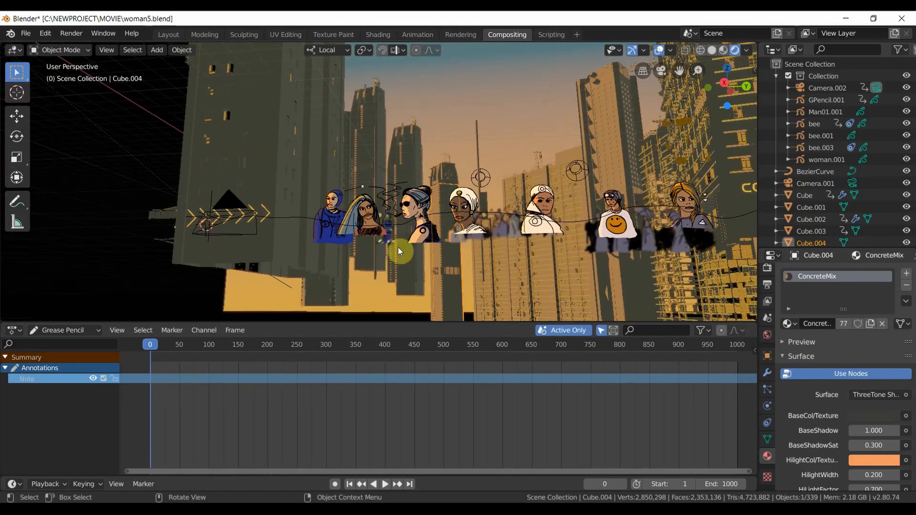
key("KP_0")
key("space")
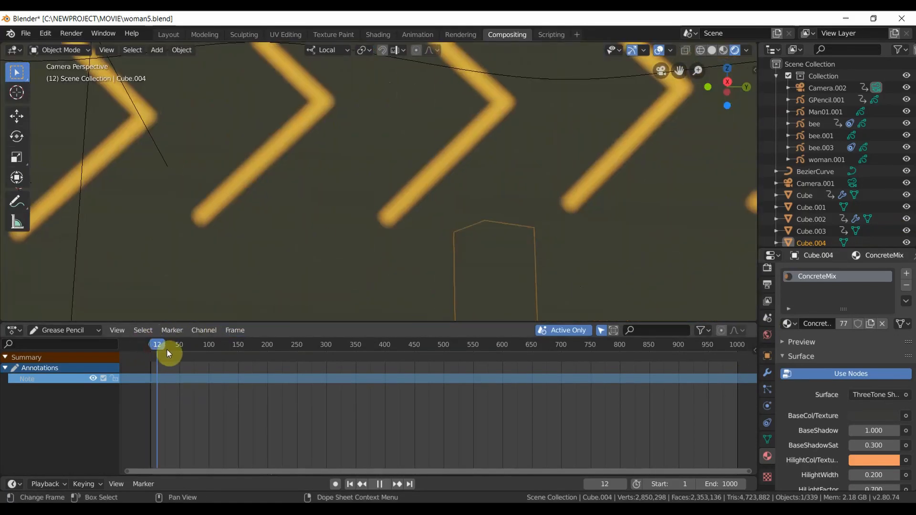
key("space")
left_click(282, 370)
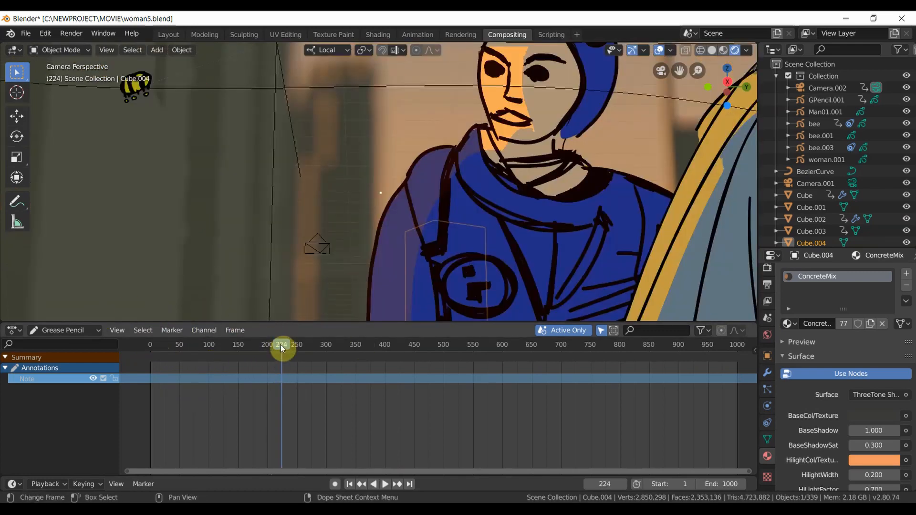
key("space")
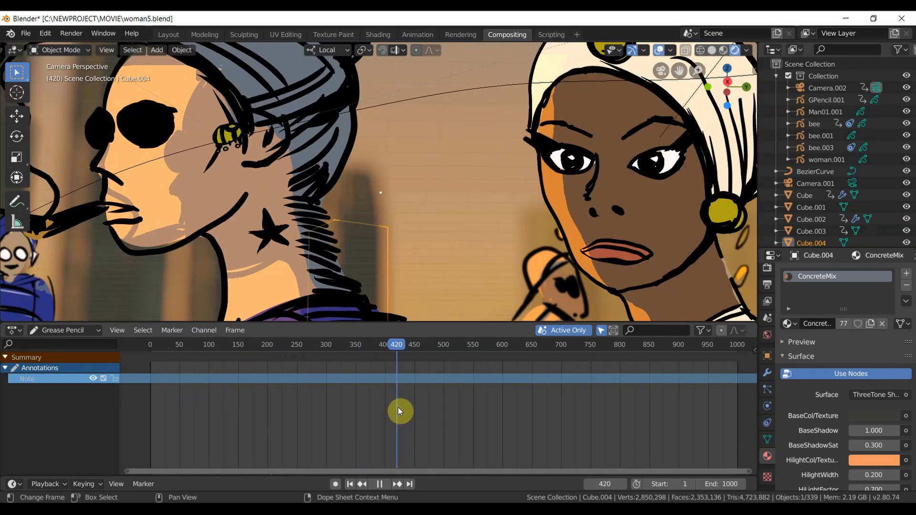
Step: Fit the whole camera frame in the viewport and preview the animation up to frame 911, stopping at frame 855
key("space")
key("Home")
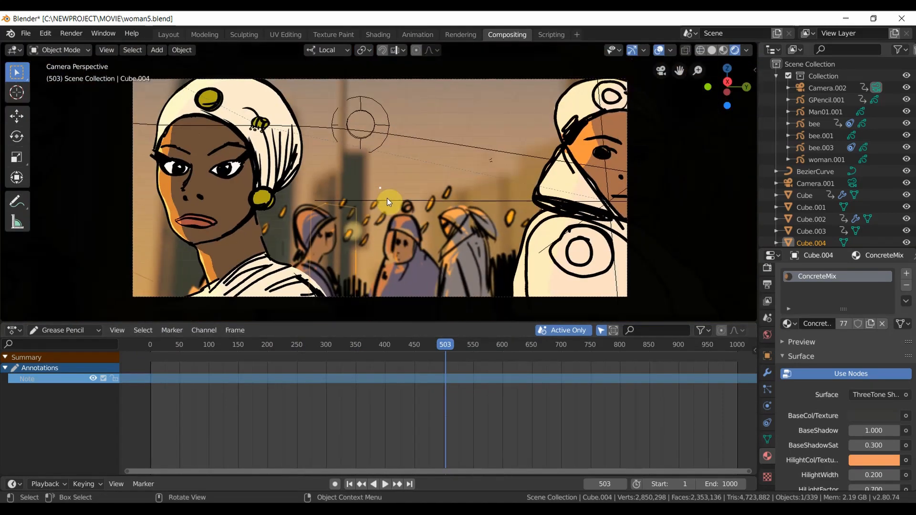
key("space")
left_click_drag(464, 350, 716, 358)
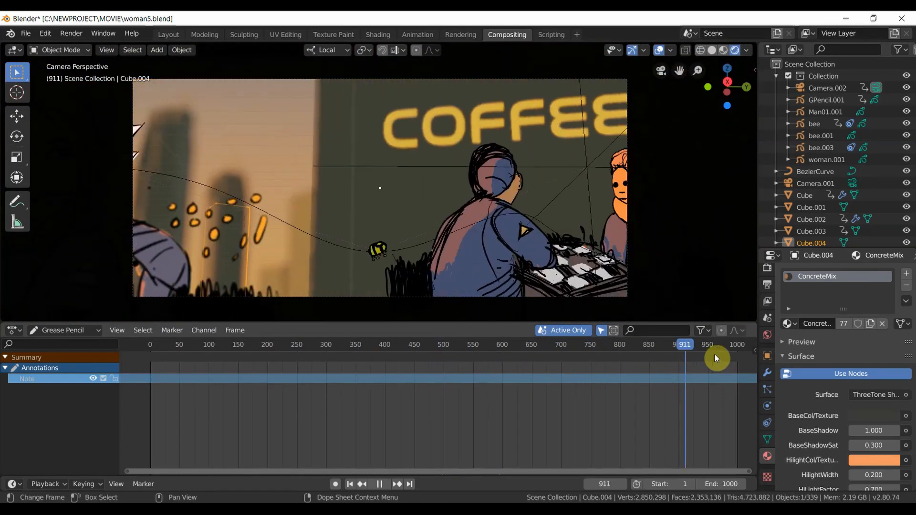
left_click(654, 344)
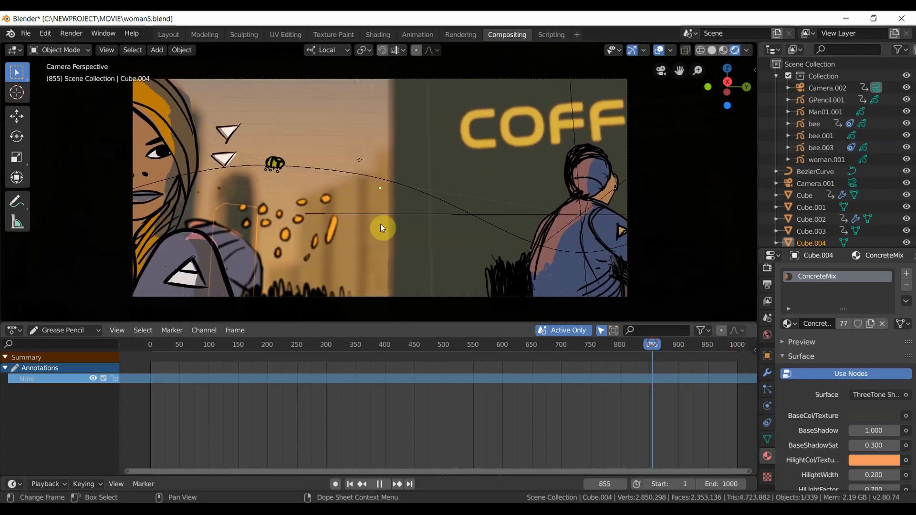
Step: Select the curve the bee flies along, then the bee's drawing, and move to frame 841
left_click(317, 168)
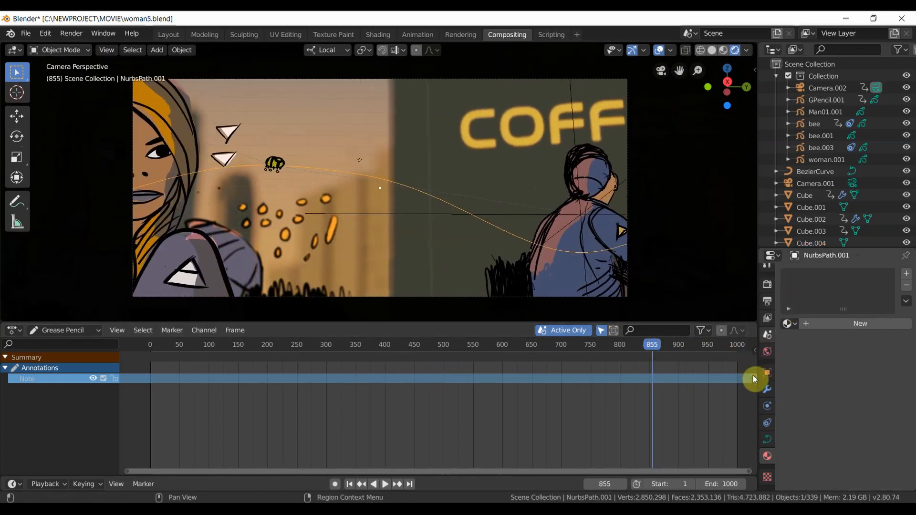
left_click(280, 166)
left_click_drag(651, 345, 644, 348)
Step: Leave the camera view, select Camera.002, and examine its position beside the row of characters
middle_click_drag(183, 162, 262, 202)
scroll(287, 200, "down", 2)
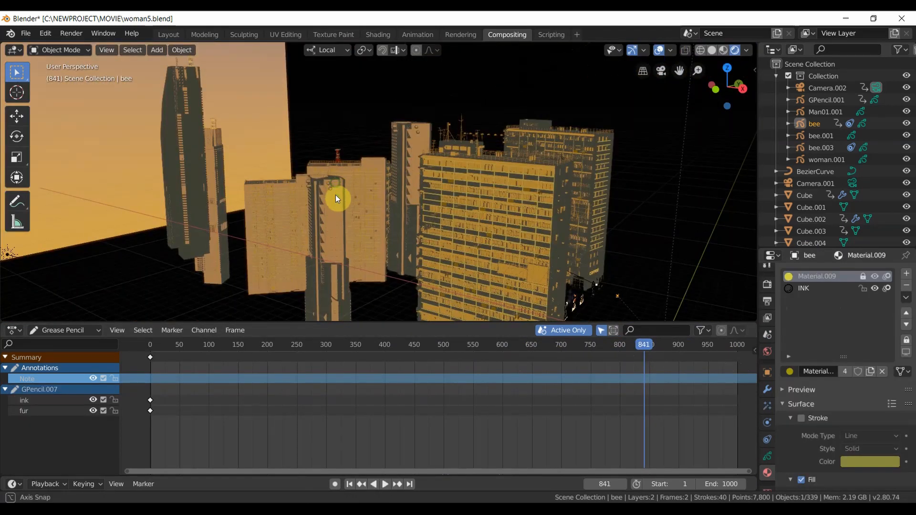
middle_click_drag(336, 198, 364, 199)
left_click(365, 198)
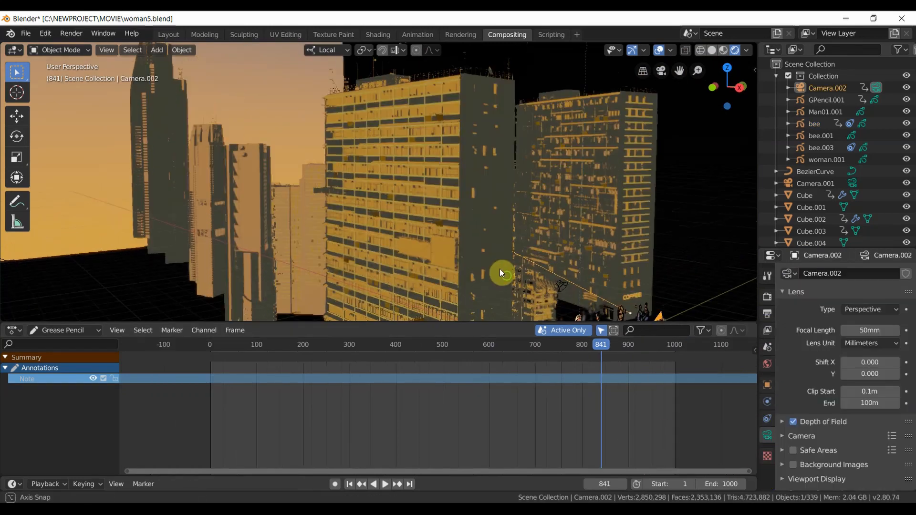
middle_click_drag(500, 268, 488, 253)
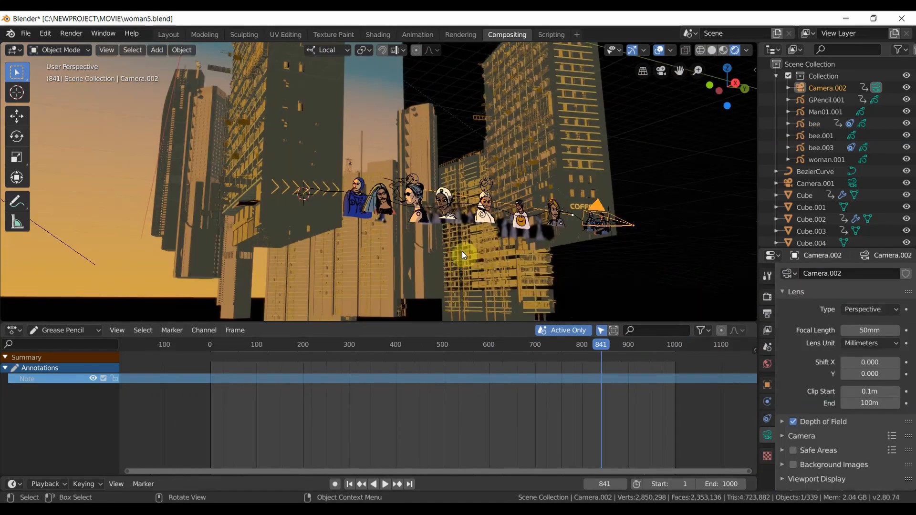
Step: Select the long-haired woman's grease pencil drawing beside the smoking woman
scroll(448, 251, "up", 4)
scroll(425, 251, "down", 4)
left_click(382, 229)
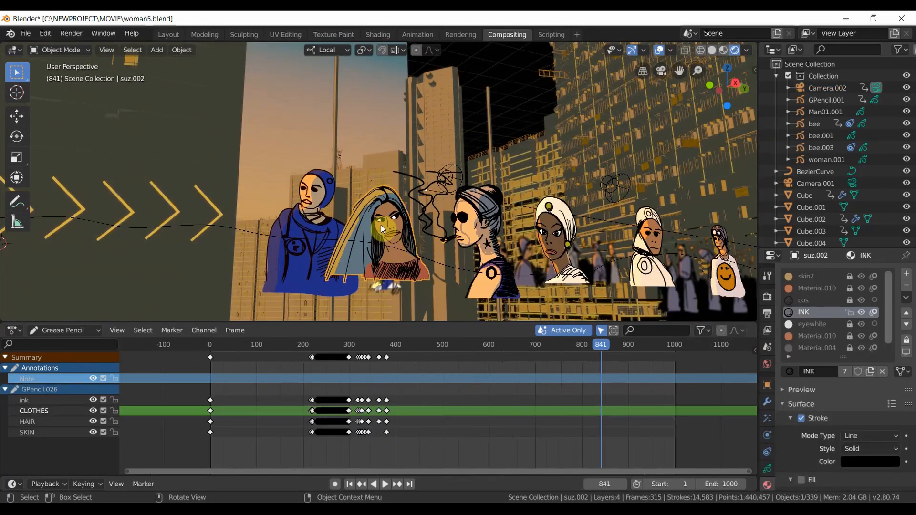
Step: Look through the scene camera and scrub the animation to frame 473, then to frame 664
key("KP_0")
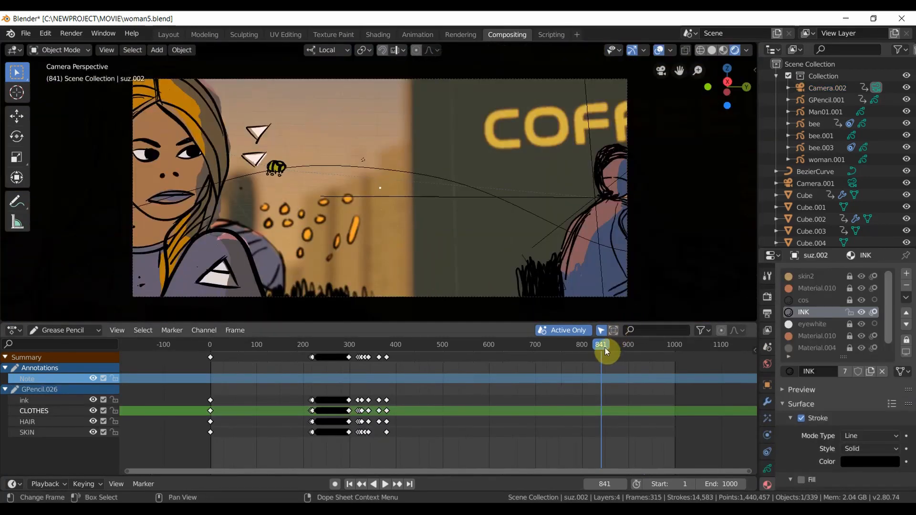
left_click_drag(605, 348, 430, 409)
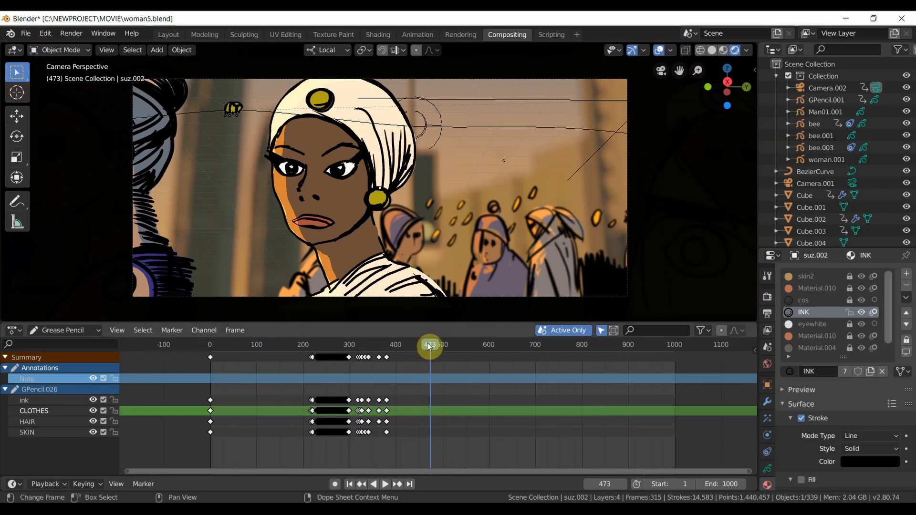
left_click_drag(429, 347, 518, 360)
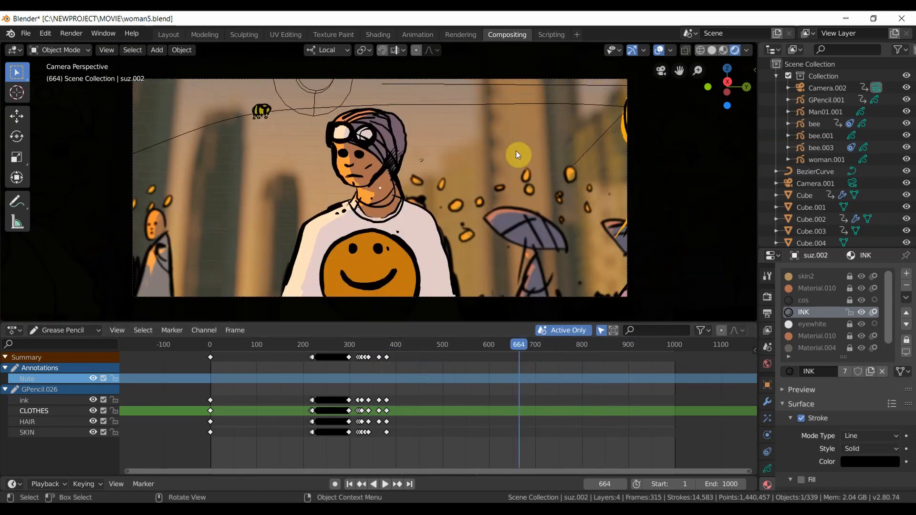
Step: Select the blurred tower behind the man in the smiley shirt, then the man's drawing, then the background plane
left_click(482, 127)
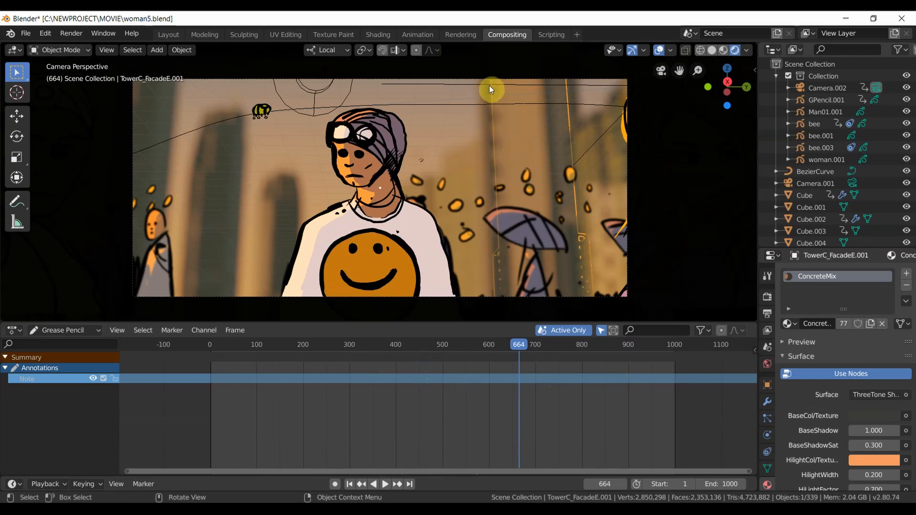
scroll(356, 247, "up", 1)
scroll(353, 243, "down", 1)
left_click(339, 225)
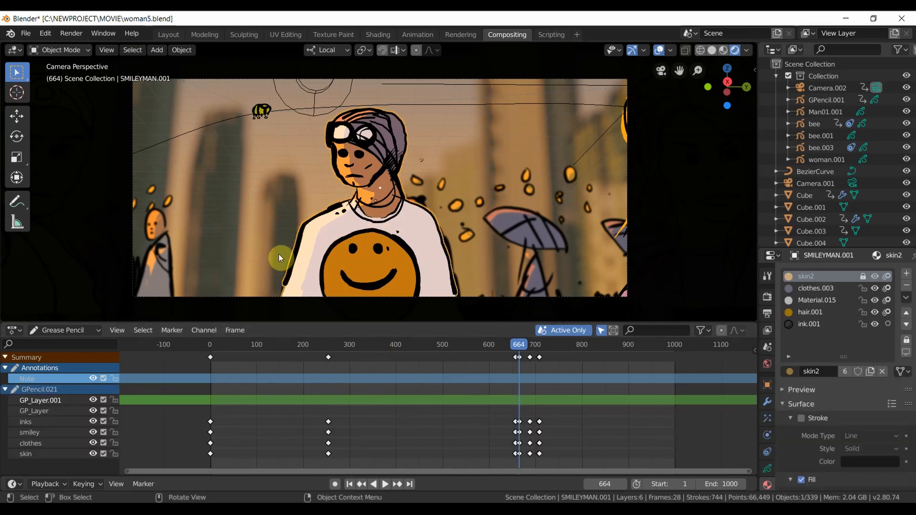
left_click(281, 163)
left_click(274, 157)
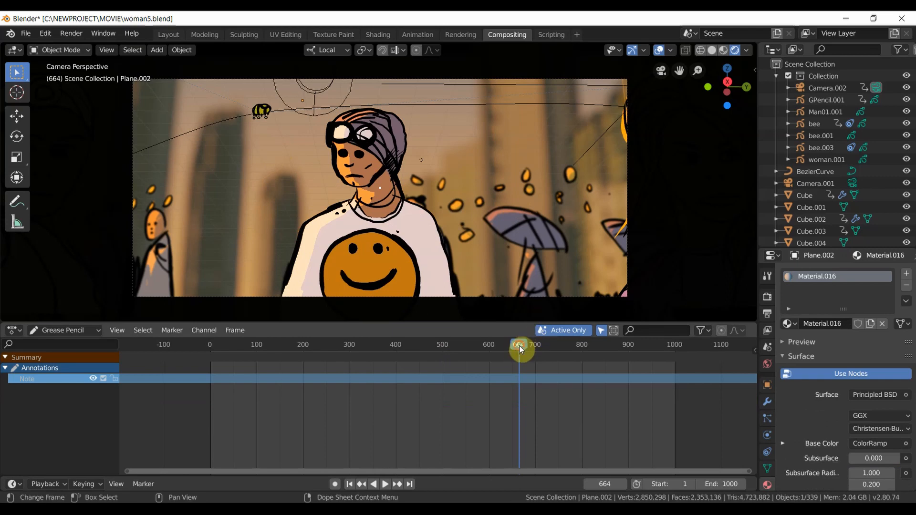
Step: Scrub the animation back to frame 442 and forward to frame 655, and play it from there through the camera
left_click_drag(520, 347, 434, 364)
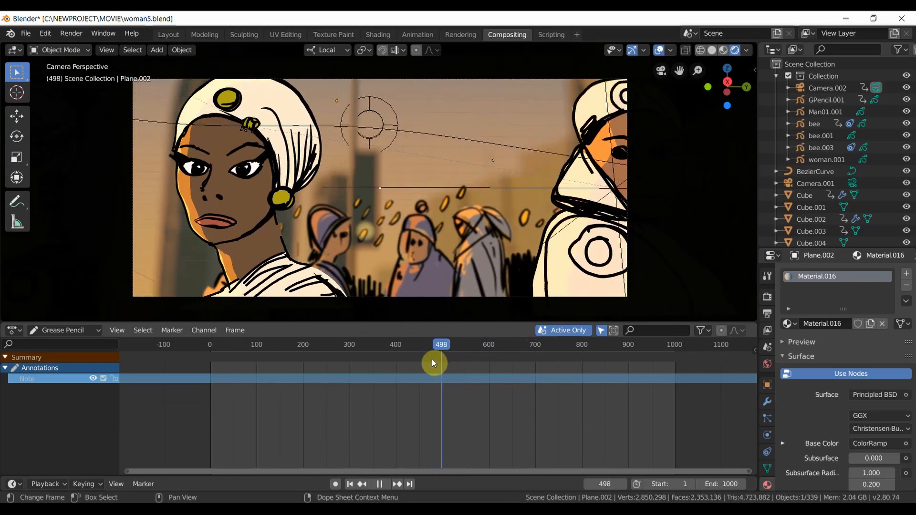
left_click(413, 367)
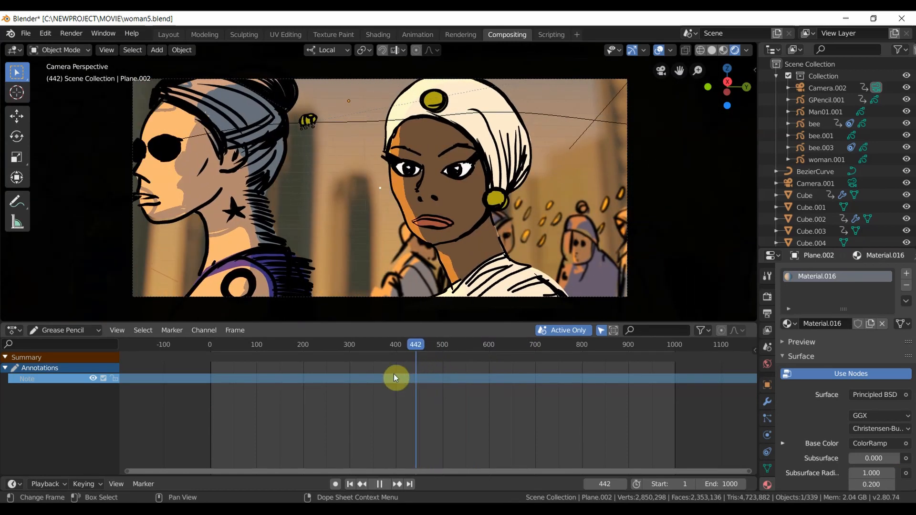
left_click_drag(394, 378, 515, 390)
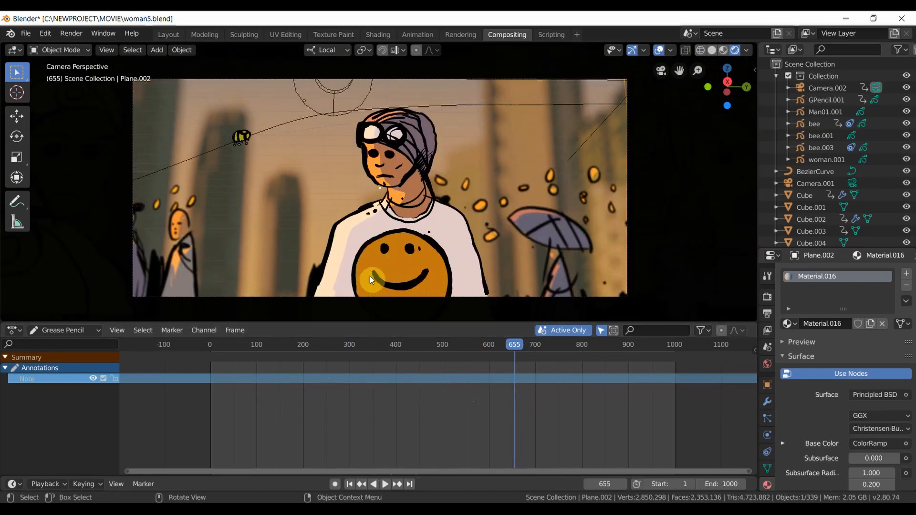
key("space")
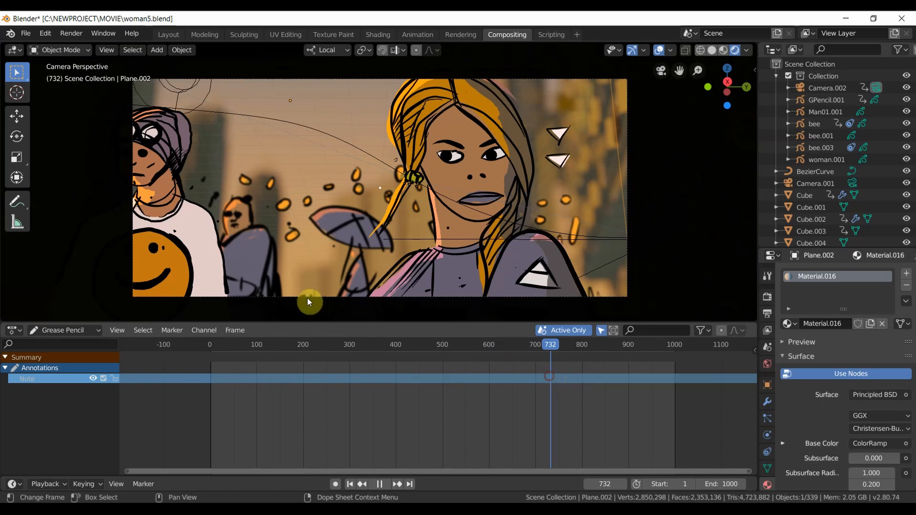
key("space")
Step: Go to frame 529, select the speaker object above the bee, and show its sound settings
left_click_drag(561, 344, 449, 365)
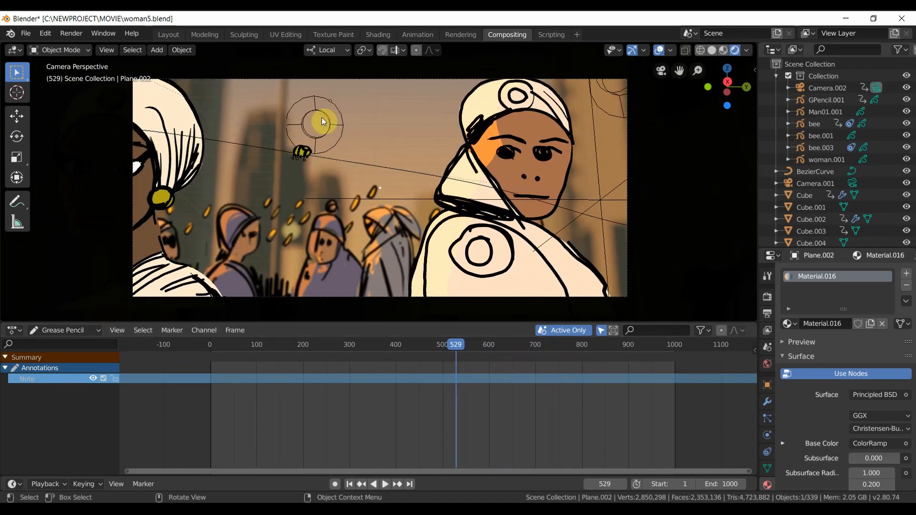
left_click(319, 108)
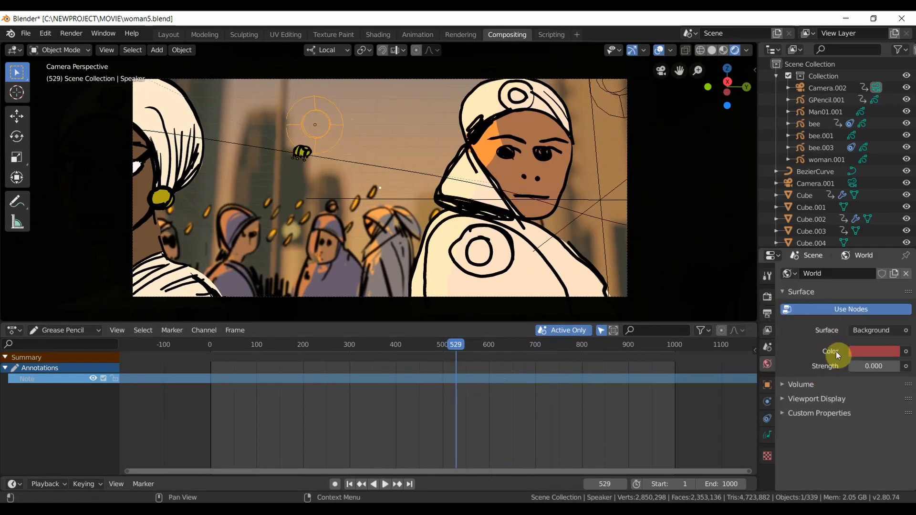
left_click(768, 435)
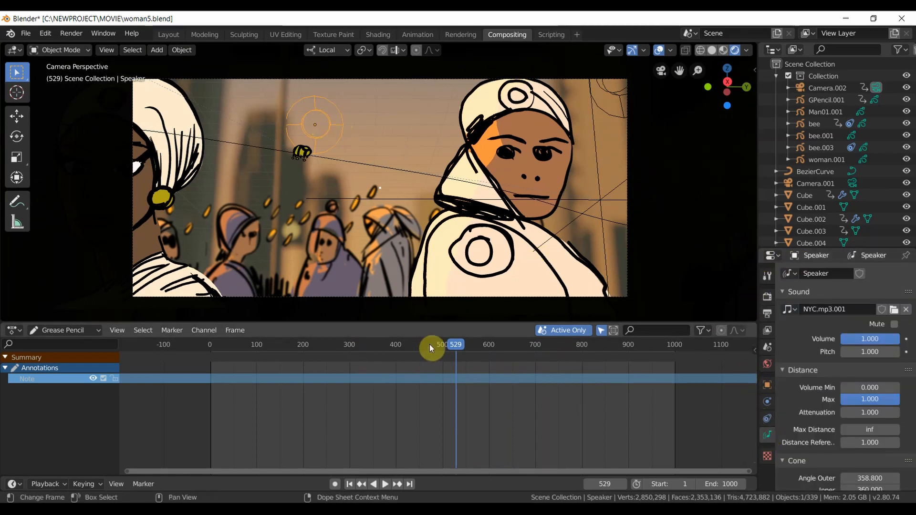
Step: Scrub to frame 406, inspect the scene from outside the camera, and return to the camera view
left_click_drag(457, 348, 397, 370)
middle_click_drag(357, 212, 489, 177)
key("KP_0")
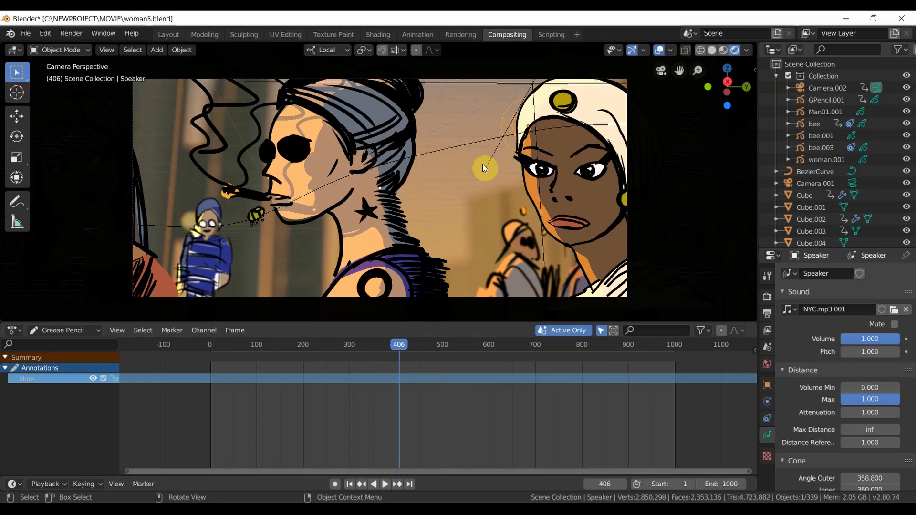
left_click(483, 164)
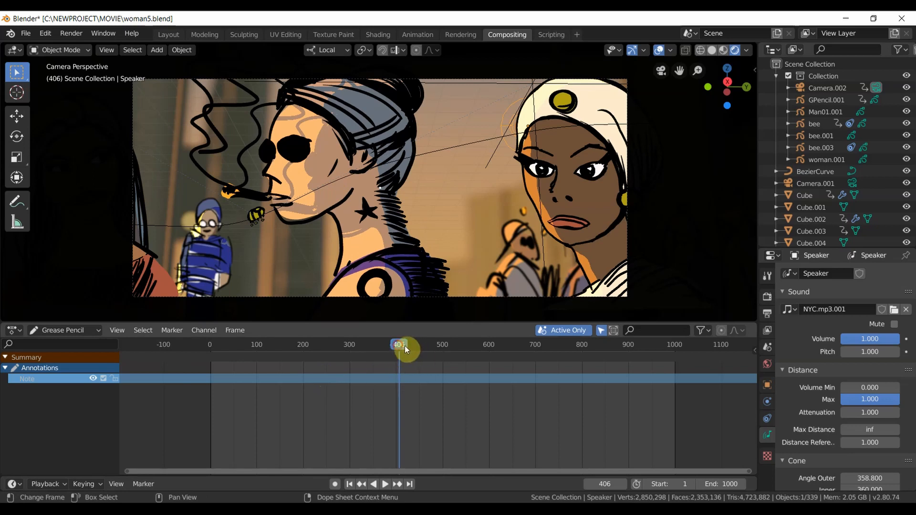
Step: Leave the camera view and examine the city buildings and the full row of characters from outside
middle_click_drag(368, 151, 589, 213)
scroll(340, 178, "up", 5)
scroll(341, 181, "down", 5)
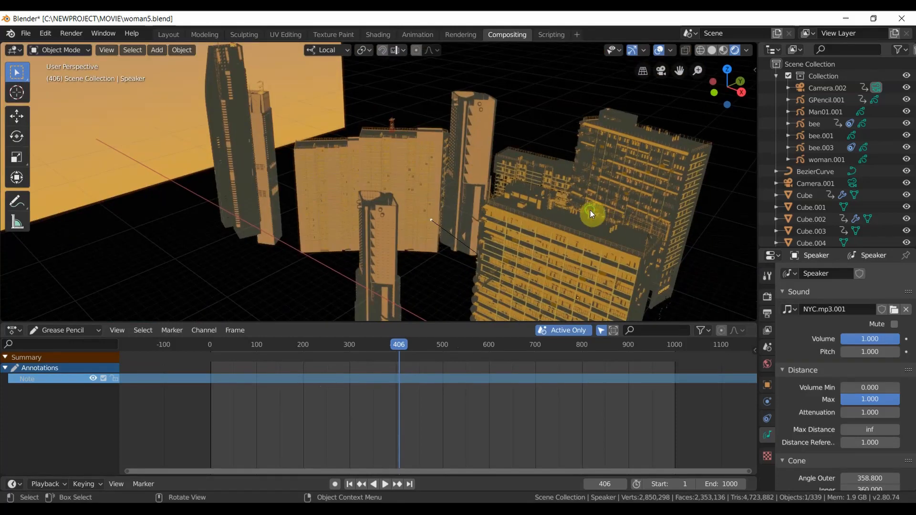
middle_click_drag(519, 168, 414, 175)
scroll(417, 188, "down", 5)
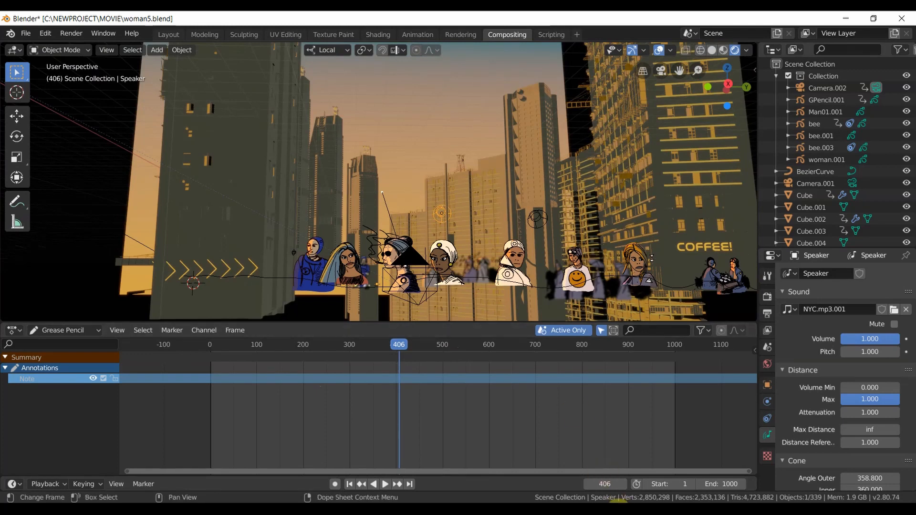
key("super")
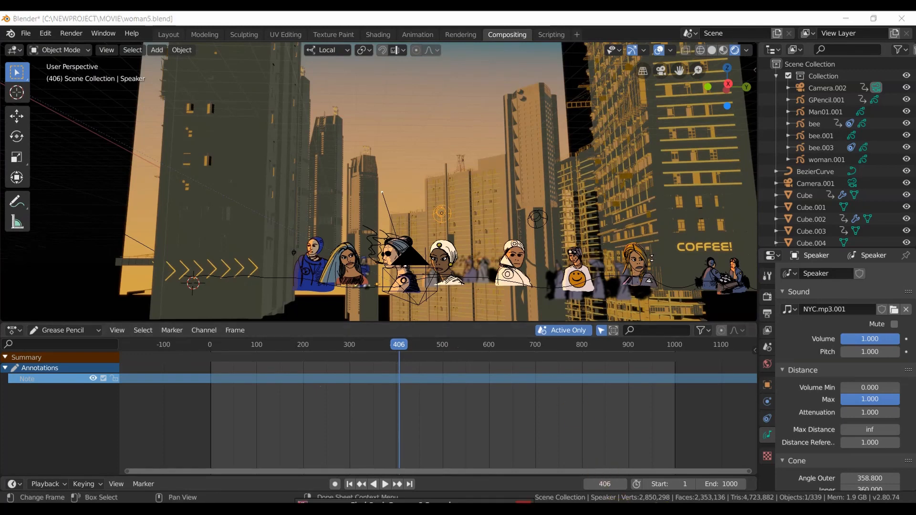
left_click(524, 502)
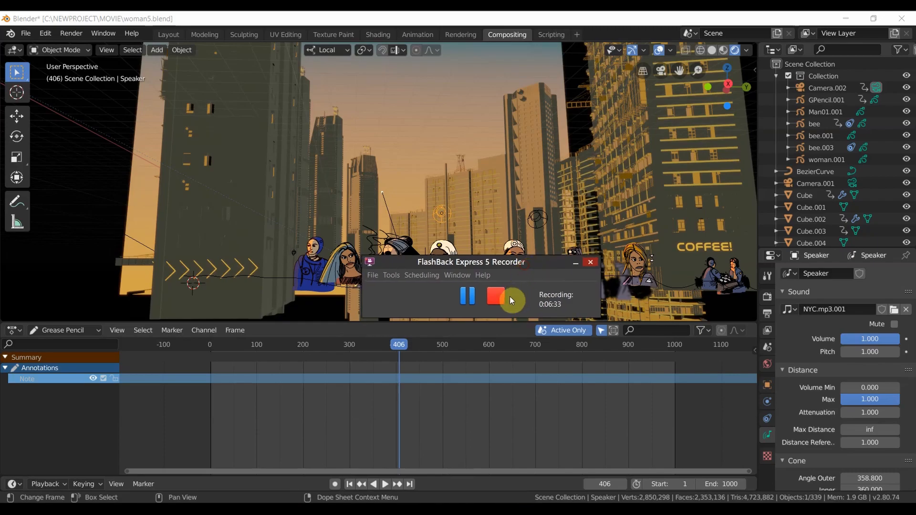